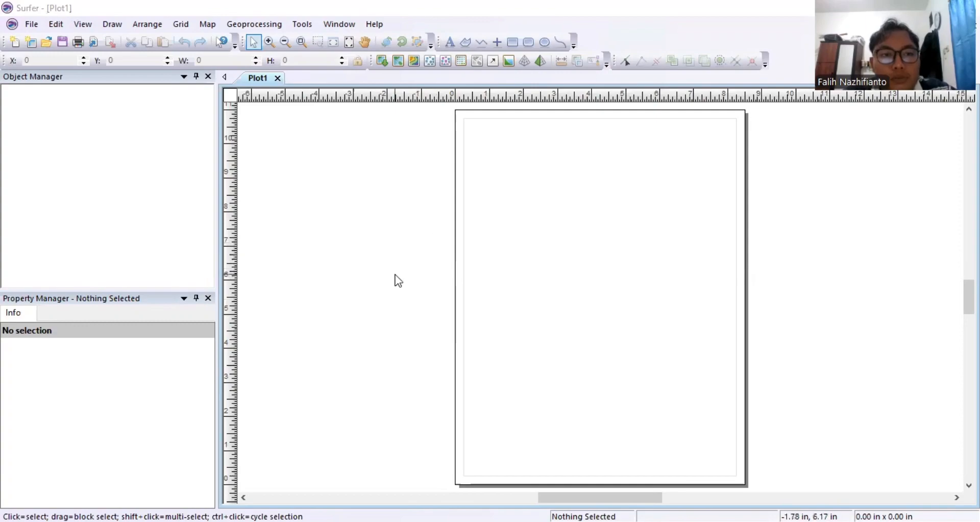
# Create a new blank worksheet from File > New > Worksheet.
pyautogui.click(32, 23)
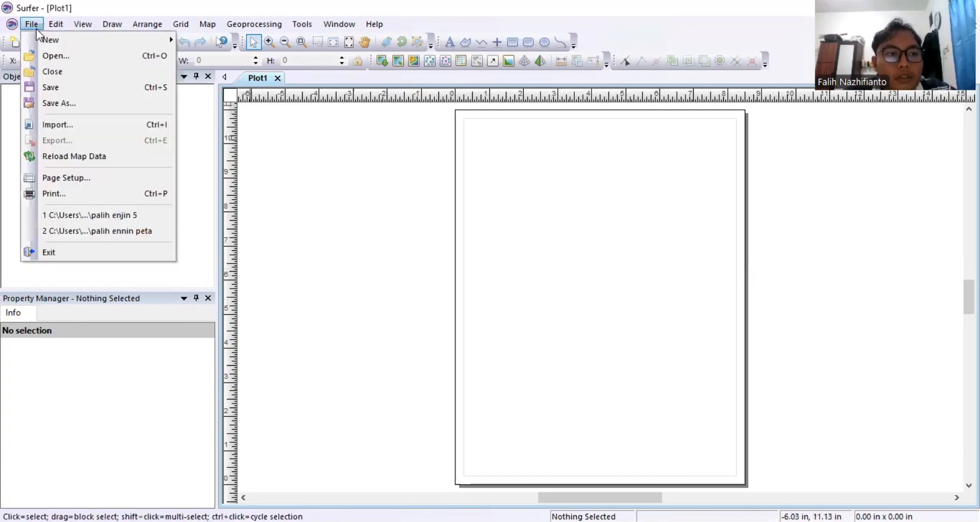
pyautogui.moveTo(60, 41)
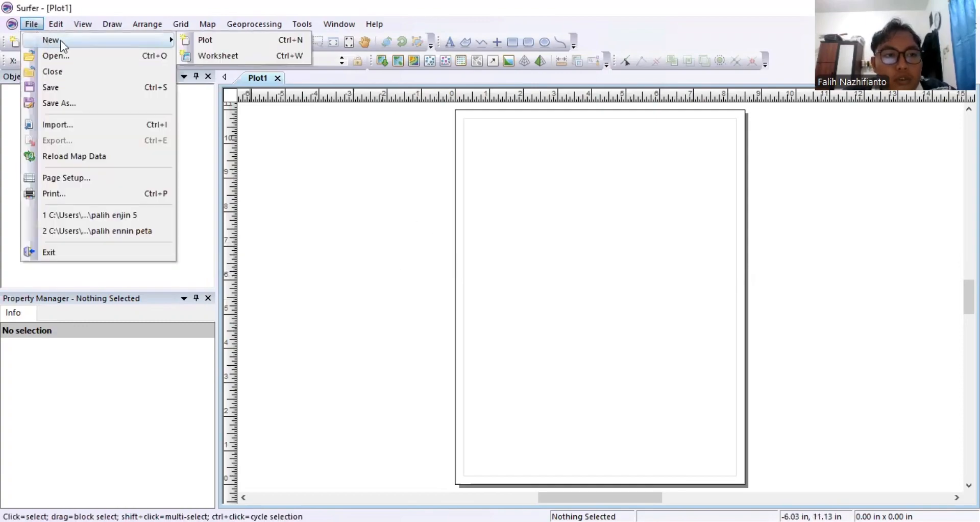
pyautogui.moveTo(116, 32)
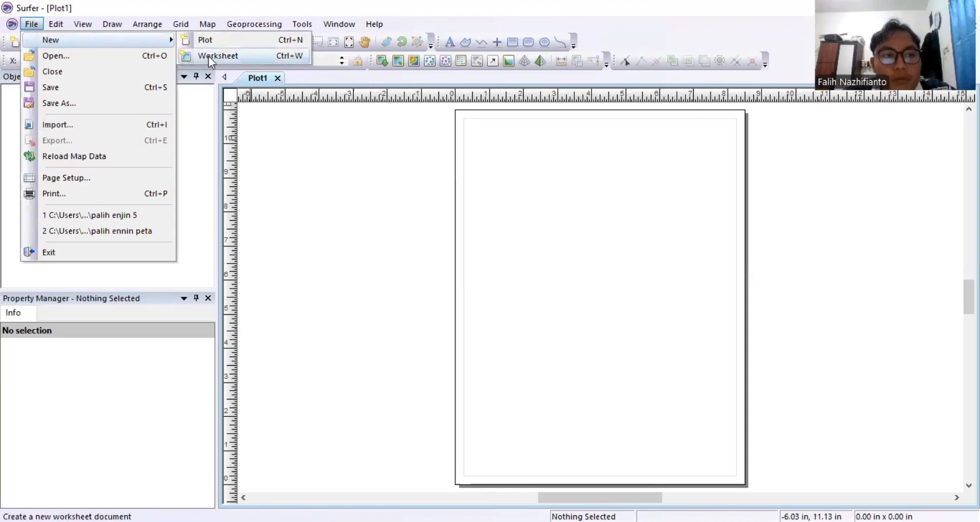
pyautogui.click(208, 56)
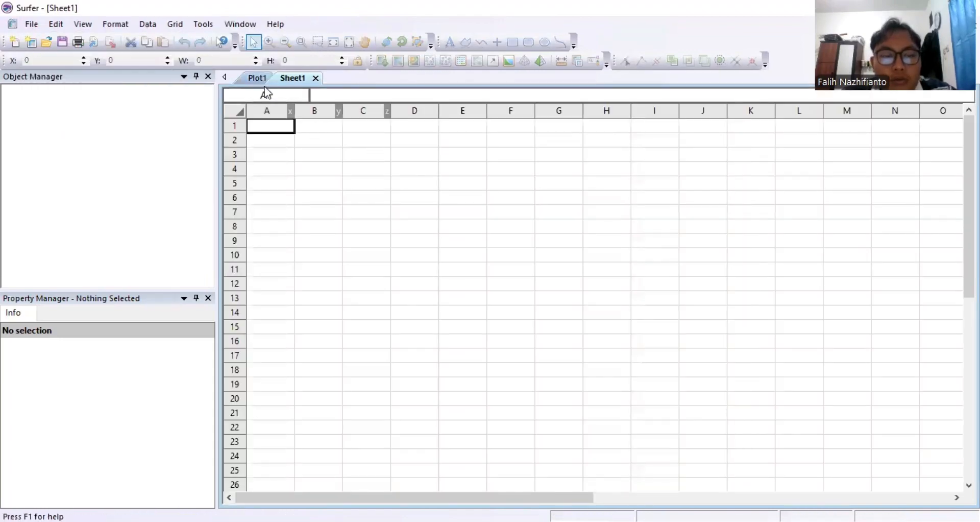
# Close the empty Plot1 document and start gridding from XYZ data via Grid > Data.
pyautogui.click(255, 79)
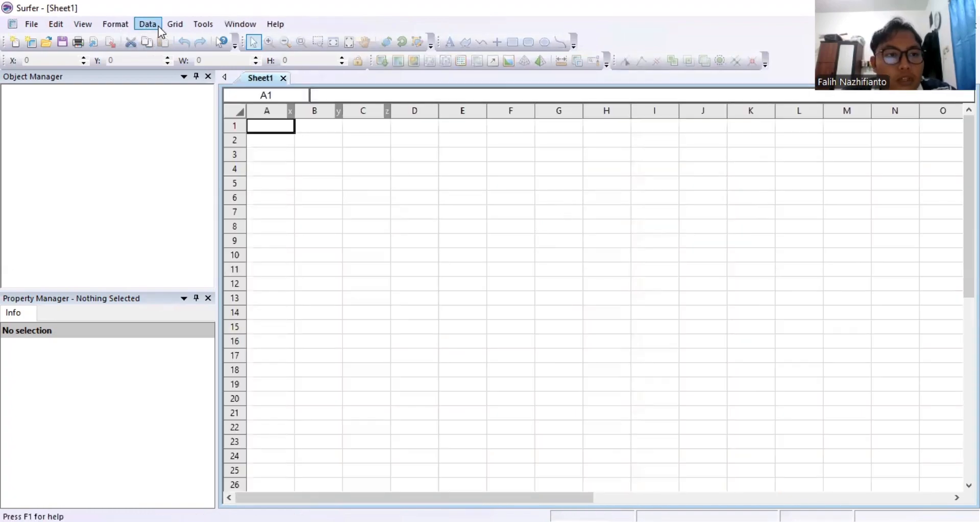
pyautogui.click(147, 24)
pyautogui.click(147, 24)
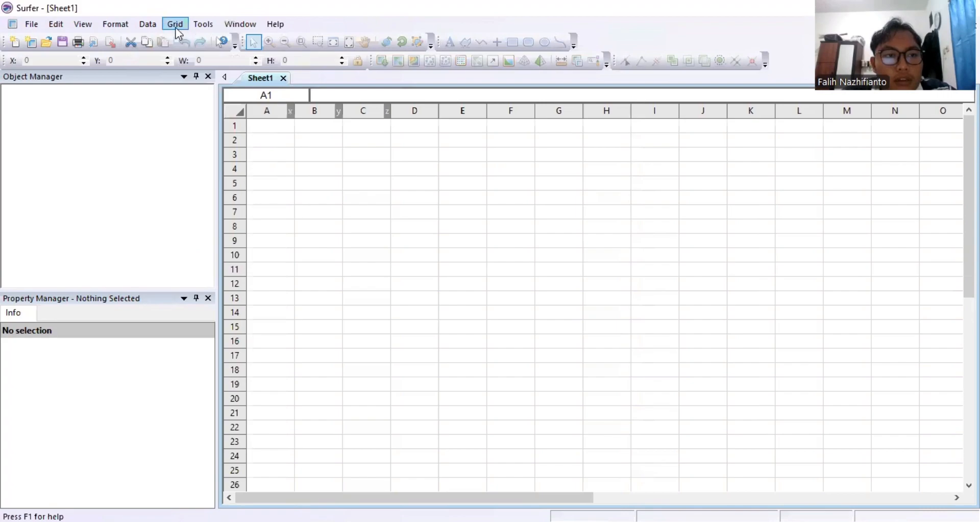
pyautogui.click(176, 27)
pyautogui.click(187, 41)
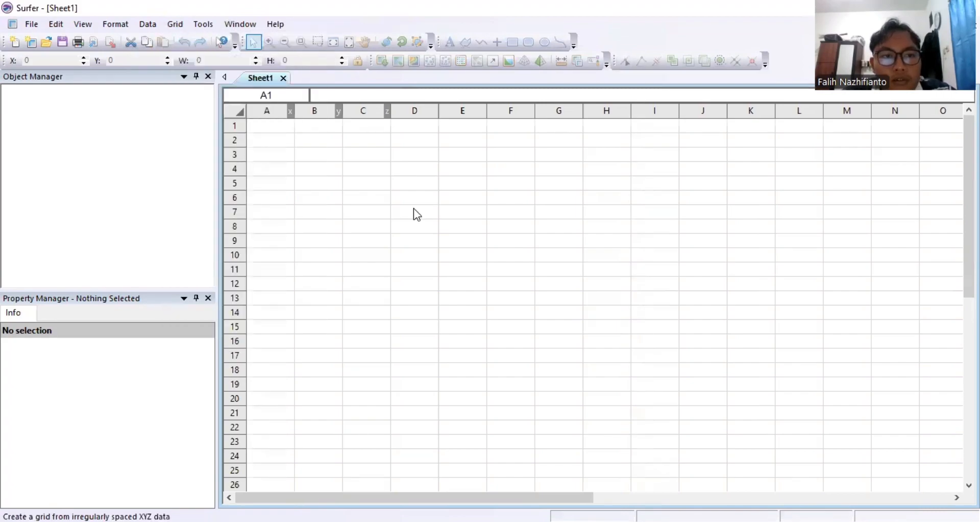
# Browse to the Surfer project folder on Local Disk (D:) and open DATA LAHAN 2.
pyautogui.click(329, 231)
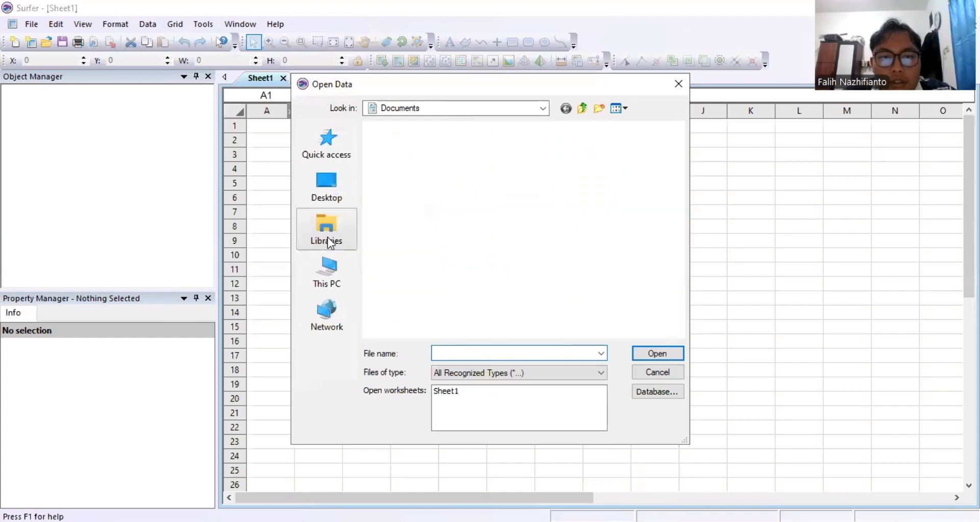
pyautogui.click(329, 278)
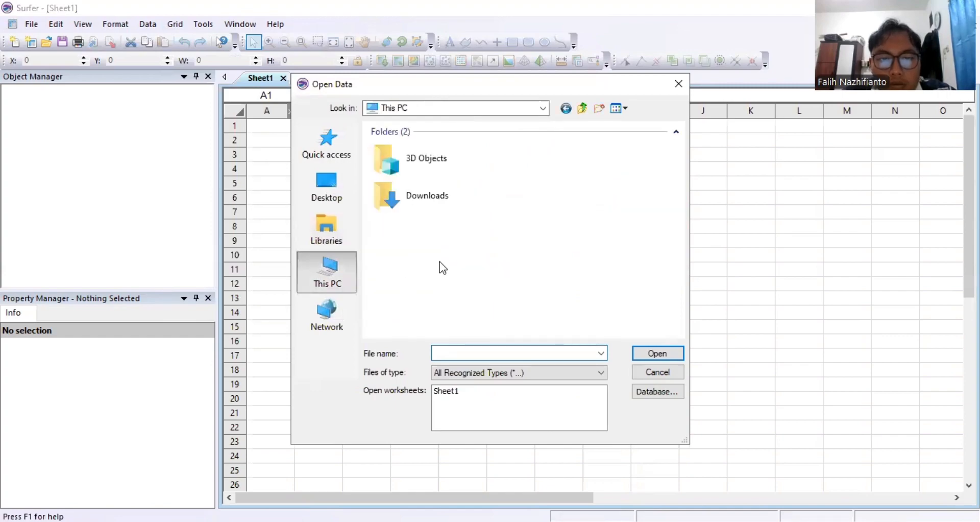
pyautogui.scroll(-3, 437, 280)
pyautogui.click(436, 315)
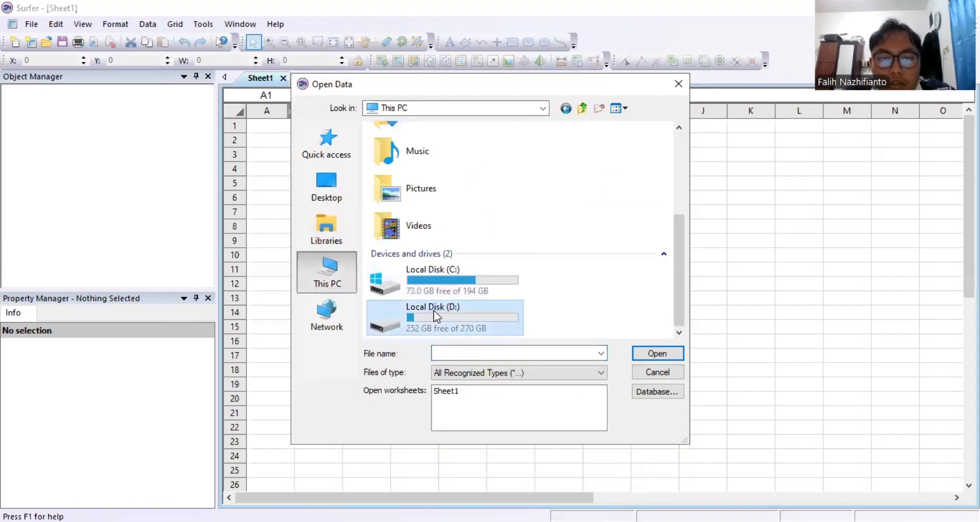
pyautogui.doubleClick(436, 316)
pyautogui.scroll(-10, 449, 258)
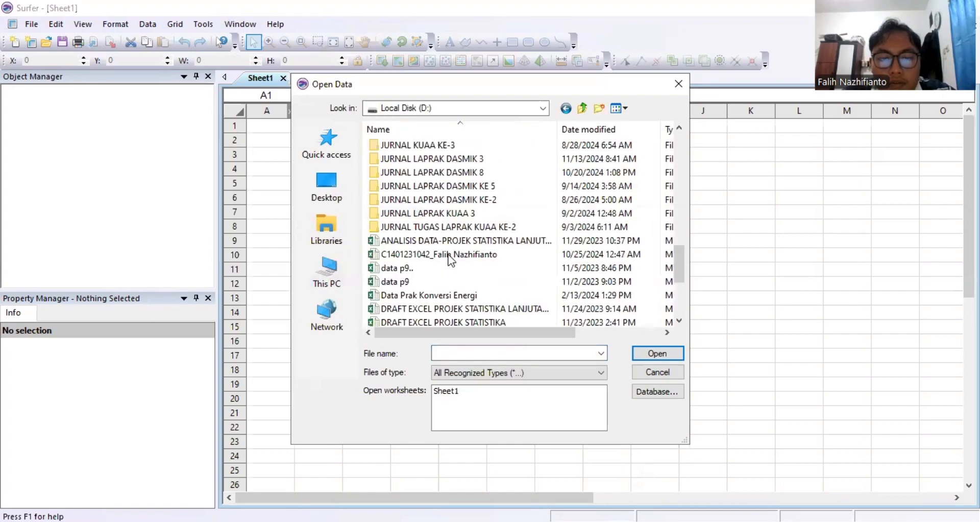
pyautogui.scroll(12, 448, 260)
pyautogui.scroll(-6, 448, 261)
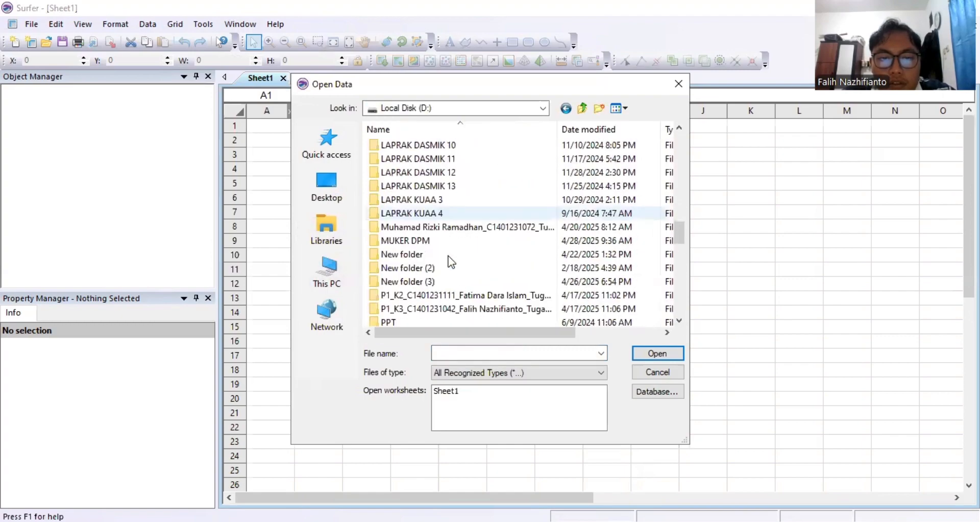
pyautogui.scroll(-6, 449, 261)
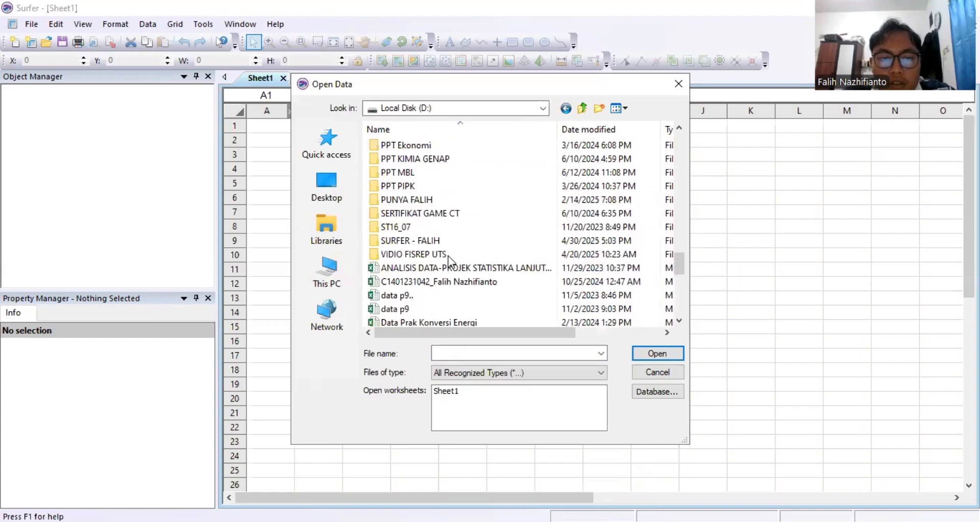
pyautogui.doubleClick(434, 241)
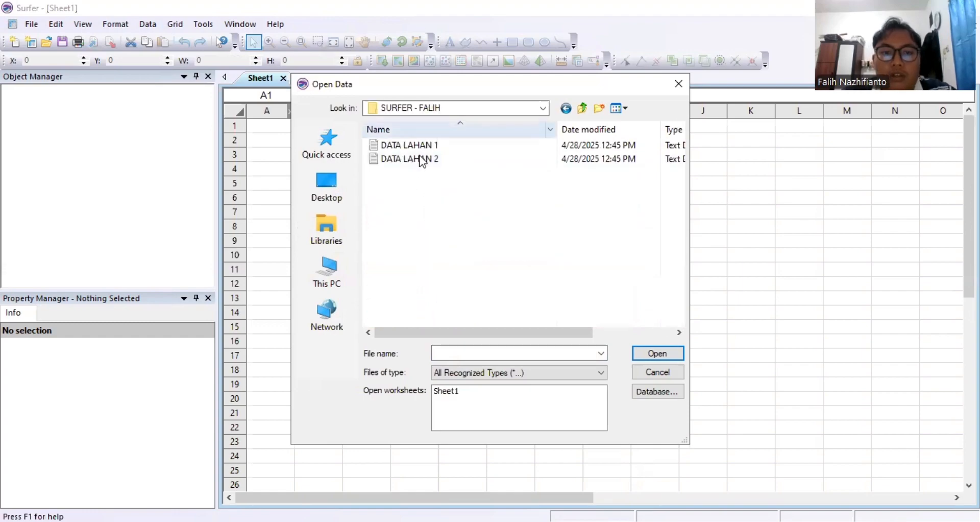
pyautogui.click(422, 159)
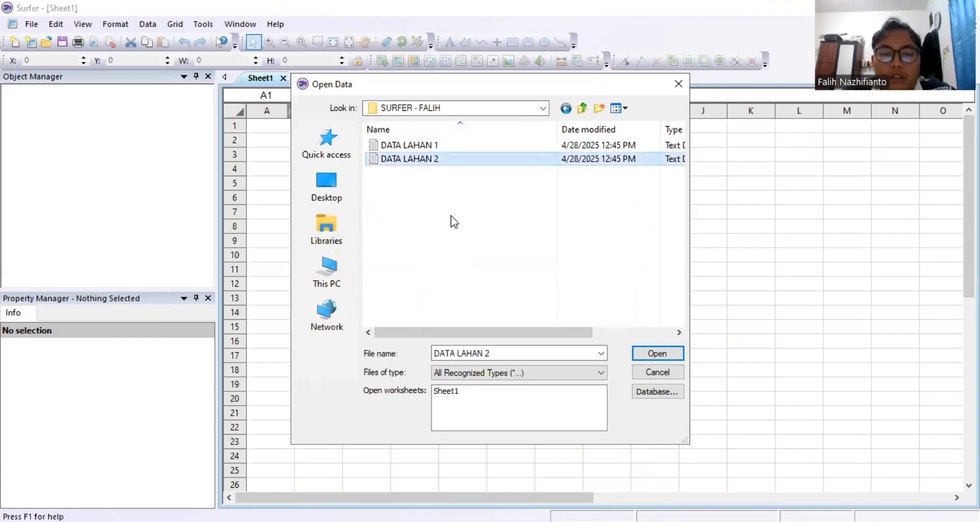
pyautogui.click(643, 354)
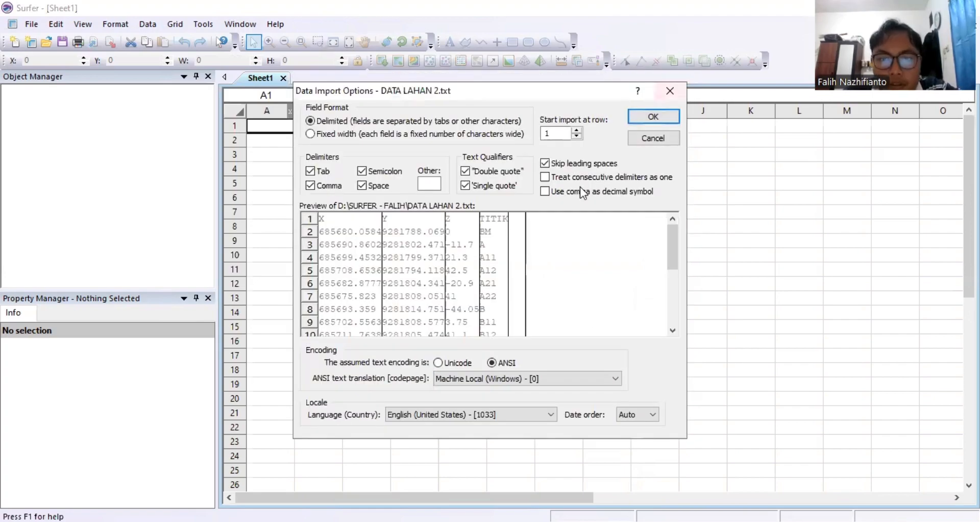
# Set X and Y grid spacing to 1 and create DATA LAHAN 2.grd with Kriging.
pyautogui.moveTo(576, 271); pyautogui.dragTo(485, 289)
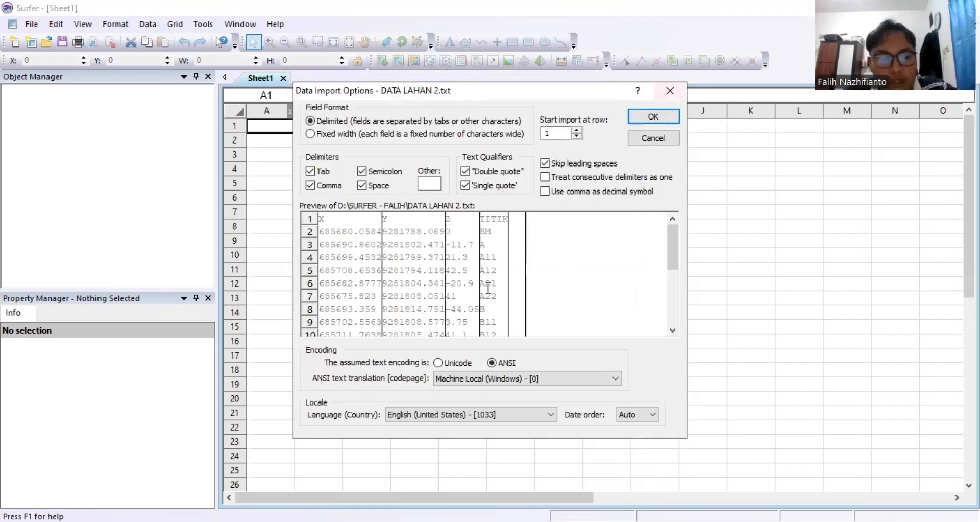
pyautogui.write('1')
pyautogui.moveTo(579, 288); pyautogui.dragTo(517, 295)
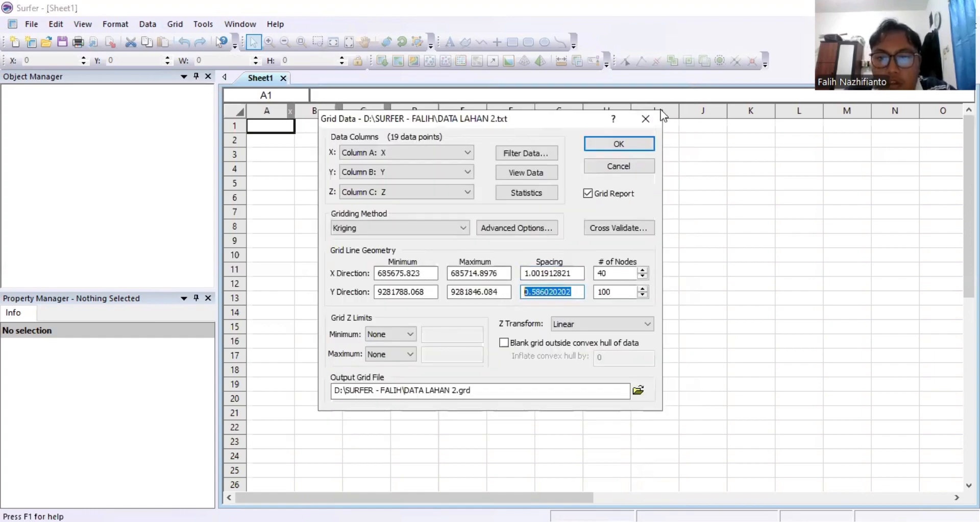
pyautogui.write('1.000275862')
pyautogui.click(616, 145)
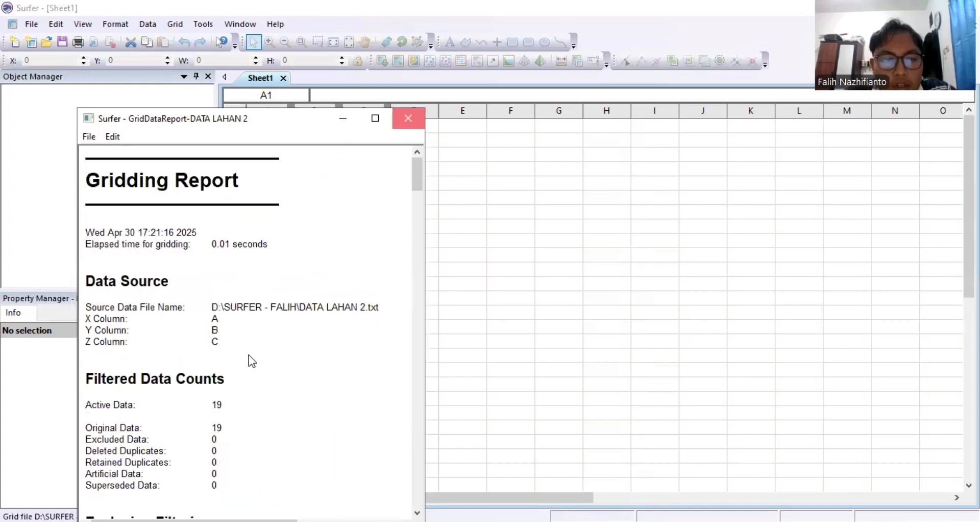
pyautogui.click(31, 24)
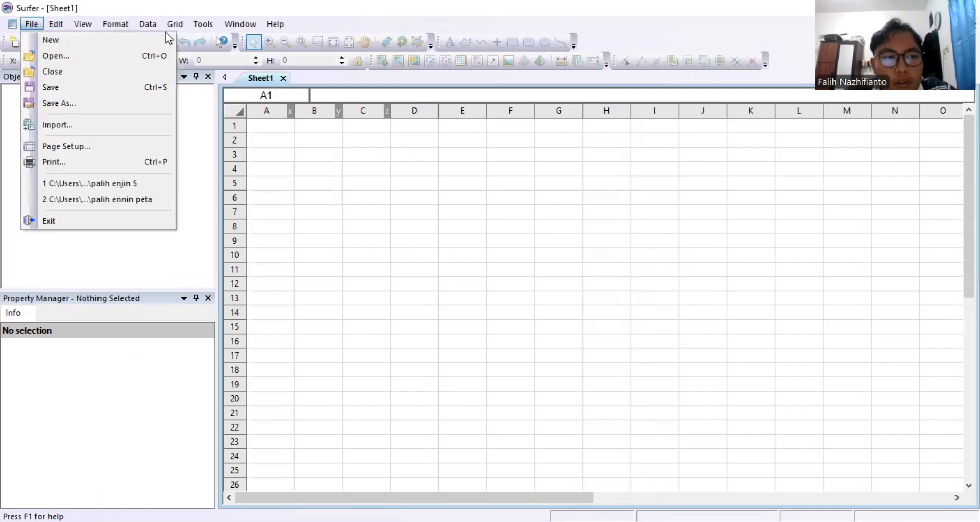
# Create a new blank plot page, close Sheet1, and accept the Letter portrait page setup.
pyautogui.moveTo(169, 40)
pyautogui.press('Return')
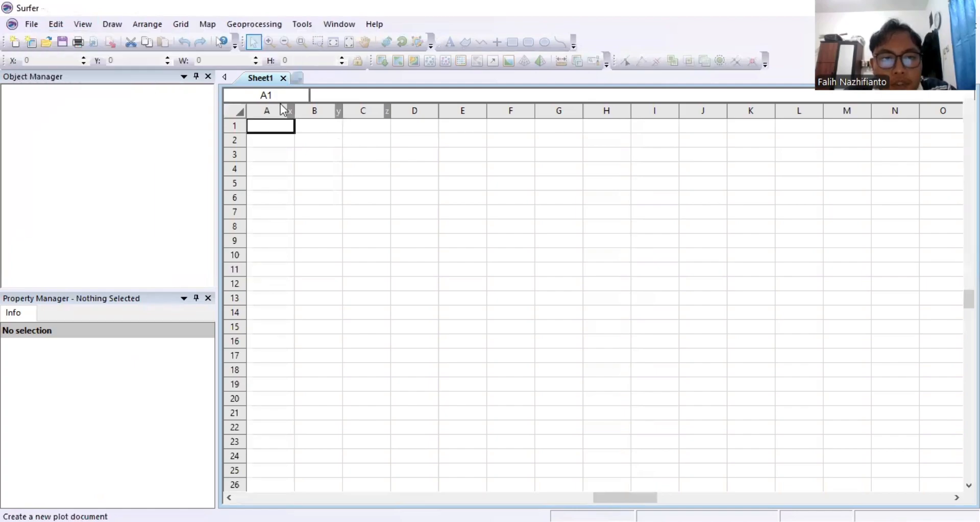
pyautogui.click(274, 79)
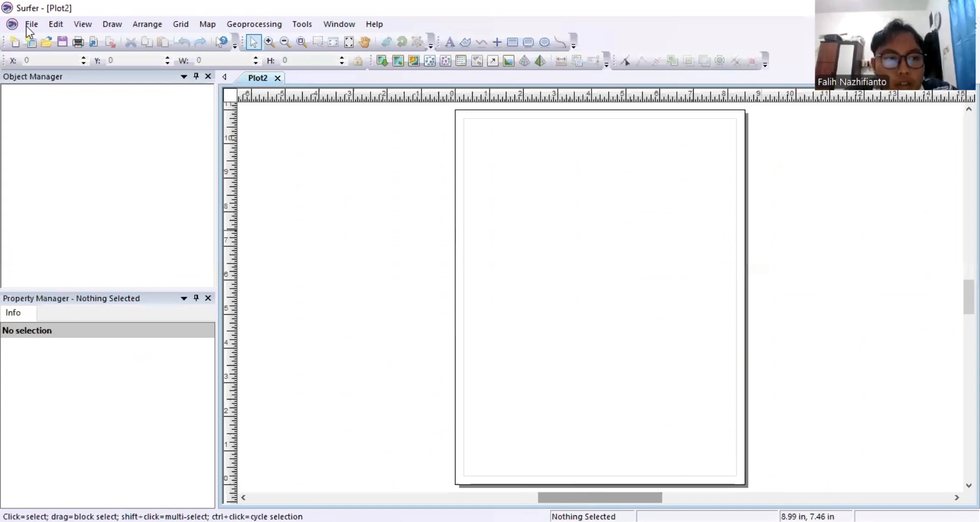
pyautogui.hotkey('alt', 'f')
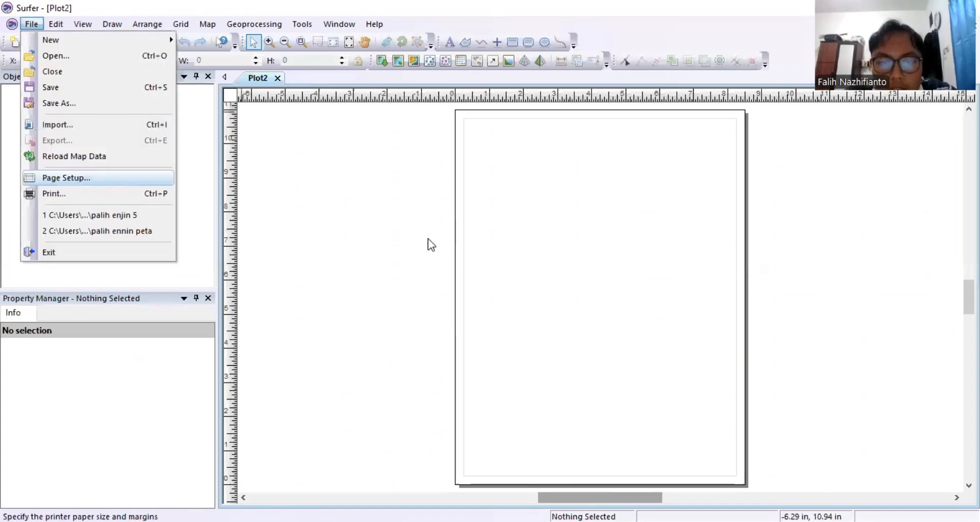
pyautogui.press('Return')
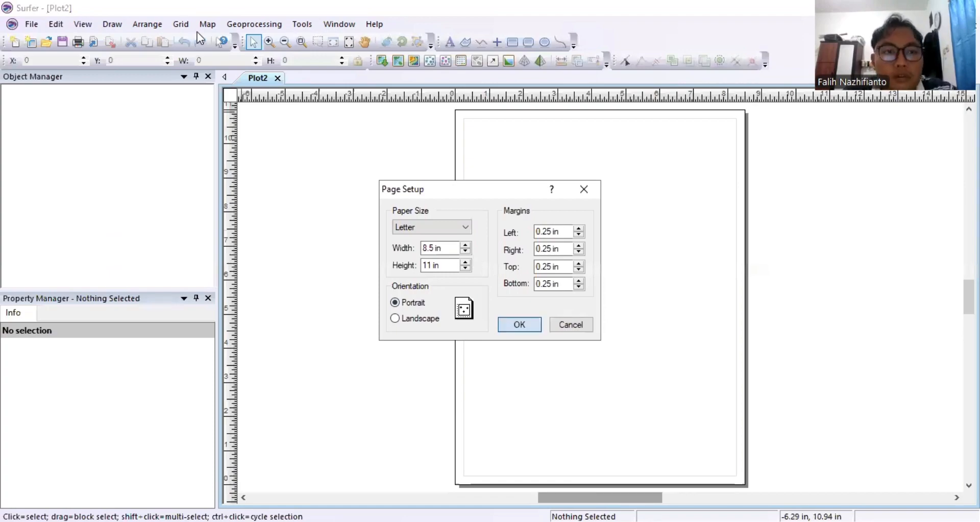
pyautogui.press('Return')
pyautogui.click(205, 25)
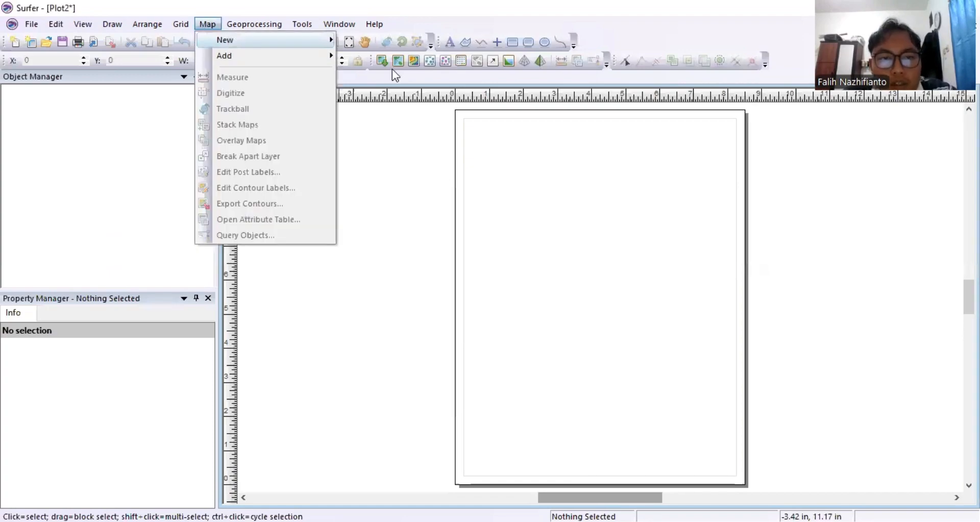
# Place a contour map of DATA LAHAN 2.grd and draw a border rectangle along the page margins.
pyautogui.moveTo(224, 39)
pyautogui.click(398, 90)
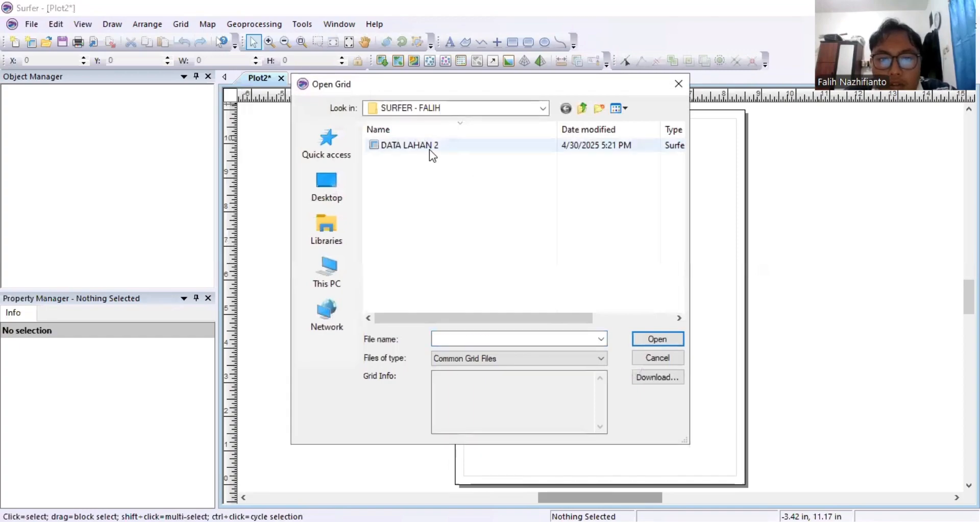
pyautogui.click(429, 148)
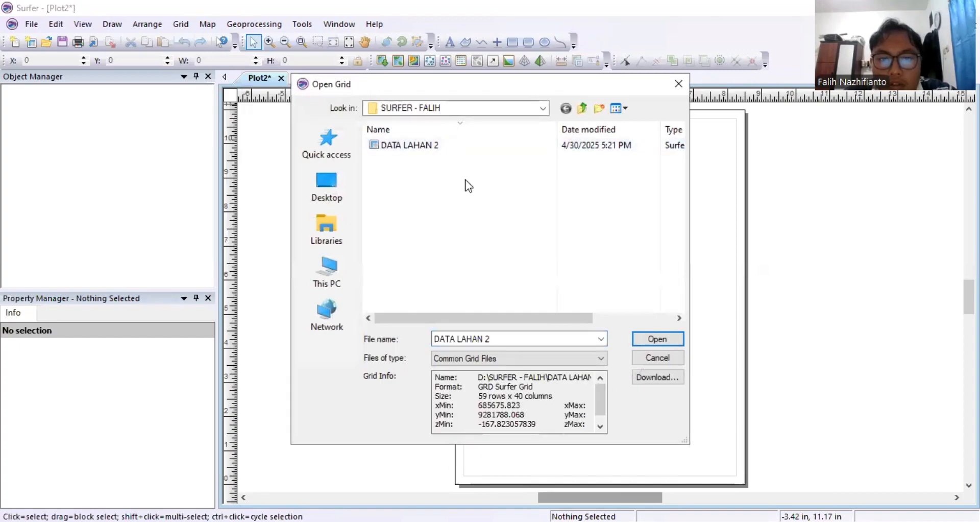
pyautogui.click(652, 340)
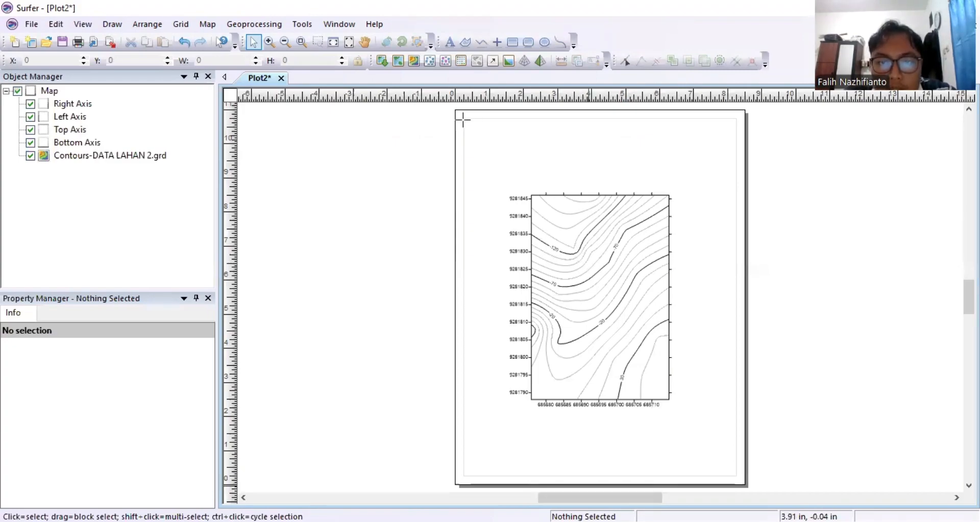
pyautogui.moveTo(463, 119); pyautogui.dragTo(736, 476)
pyautogui.press('Escape')
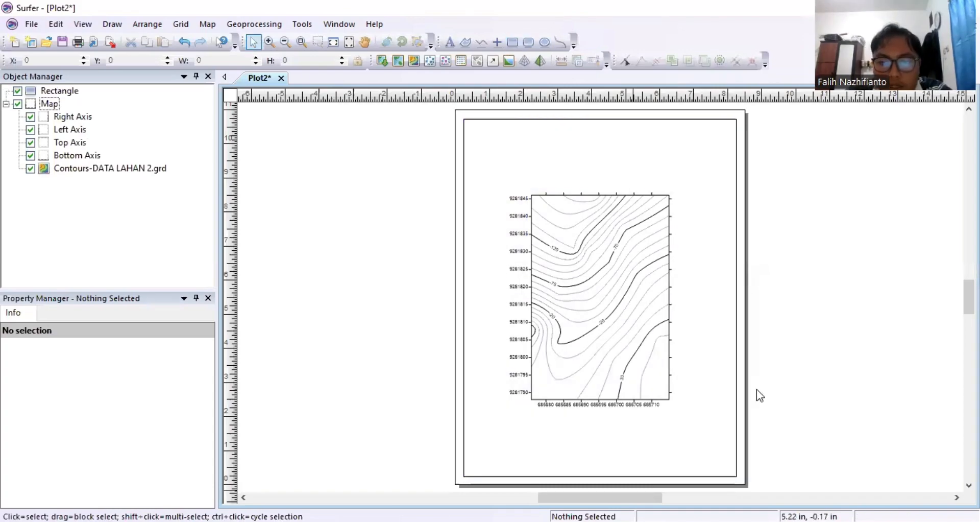
# Overlay the BATAS LAHAN 2 boundary file on the contour map as a base layer.
pyautogui.click(572, 250)
pyautogui.rightClick(570, 249)
pyautogui.moveTo(675, 424)
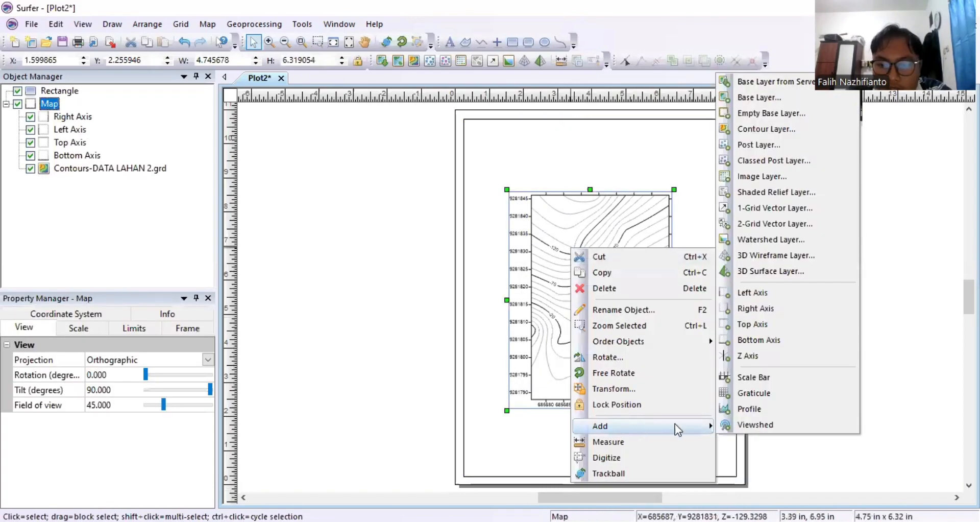
pyautogui.click(756, 97)
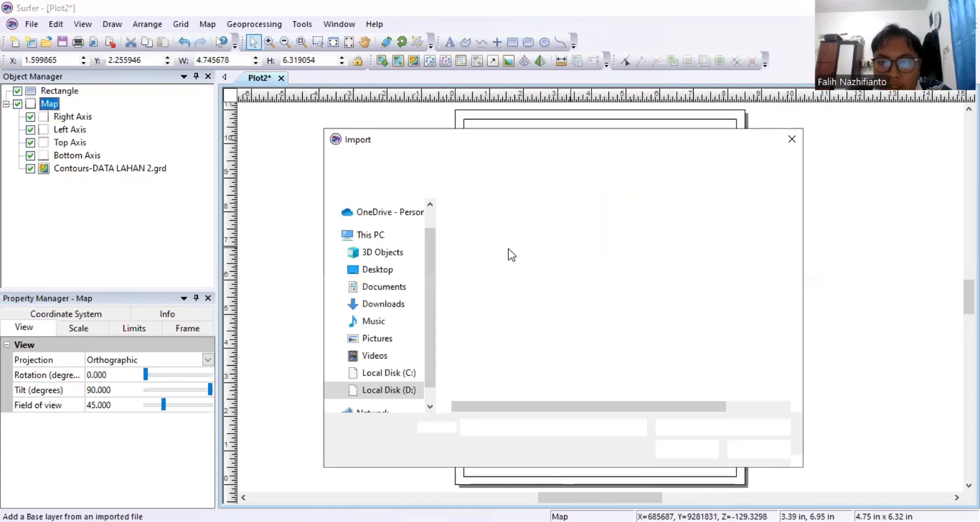
pyautogui.click(707, 450)
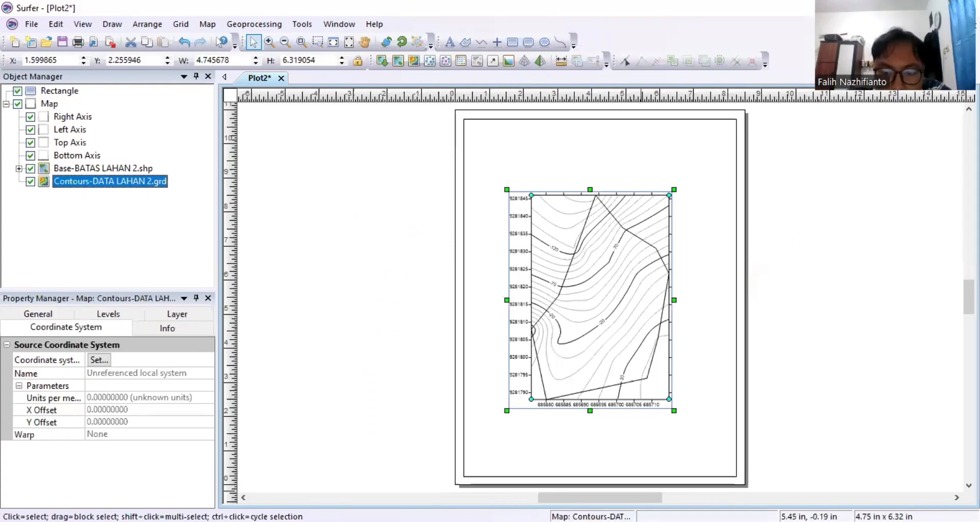
# Set the contour fill colours to Land2 and label both major and minor contours.
pyautogui.click(112, 315)
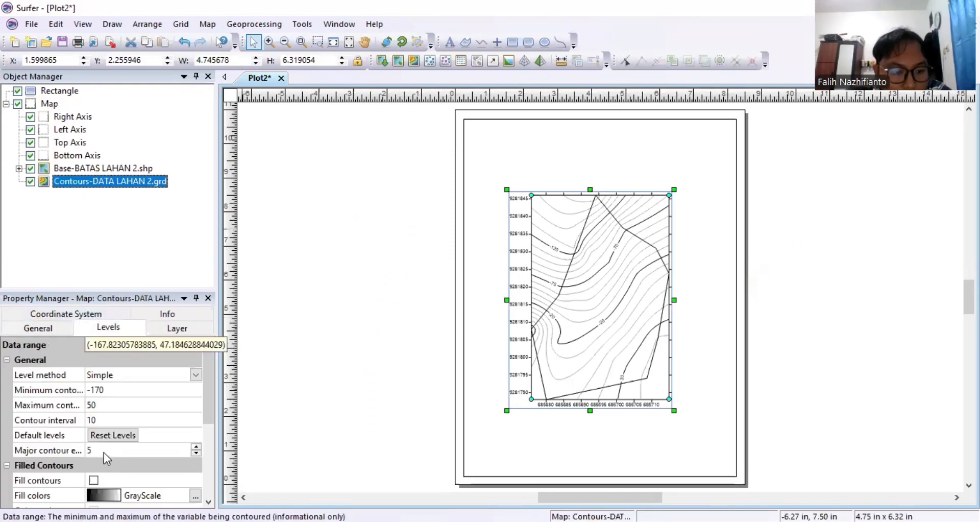
pyautogui.scroll(-1, 103, 452)
pyautogui.click(131, 449)
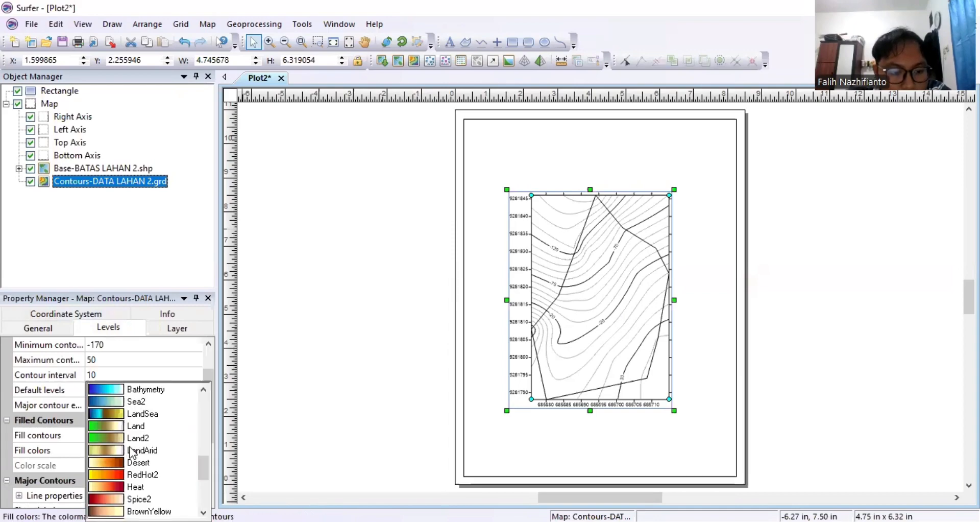
pyautogui.click(145, 438)
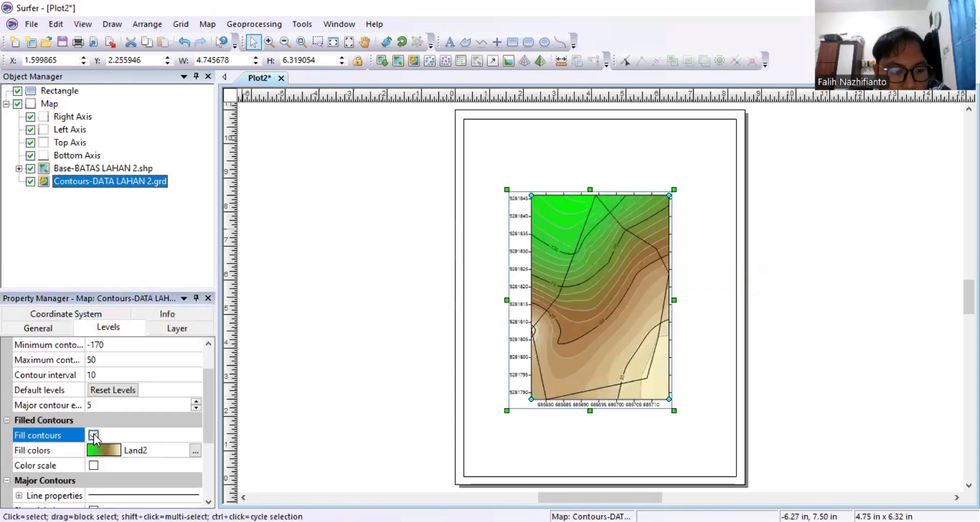
pyautogui.scroll(-2, 109, 438)
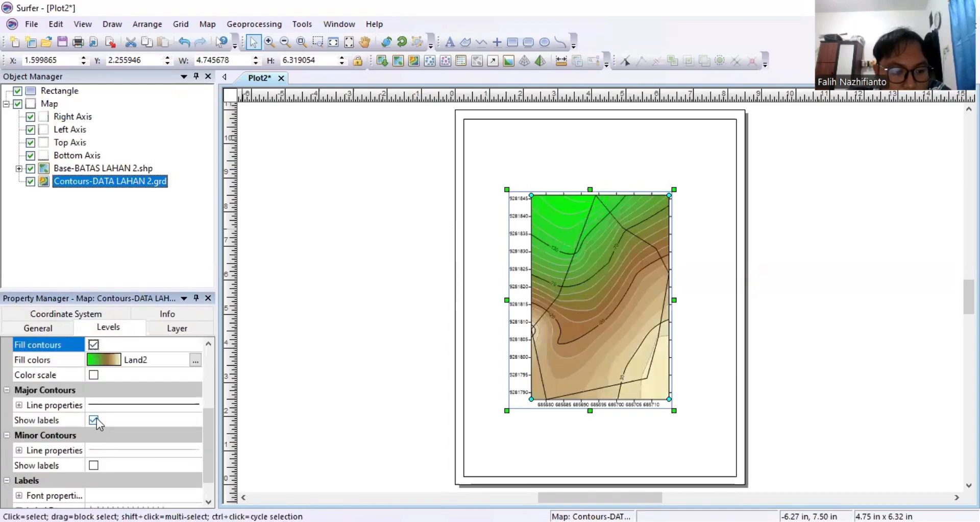
pyautogui.click(96, 417)
pyautogui.scroll(-1, 97, 451)
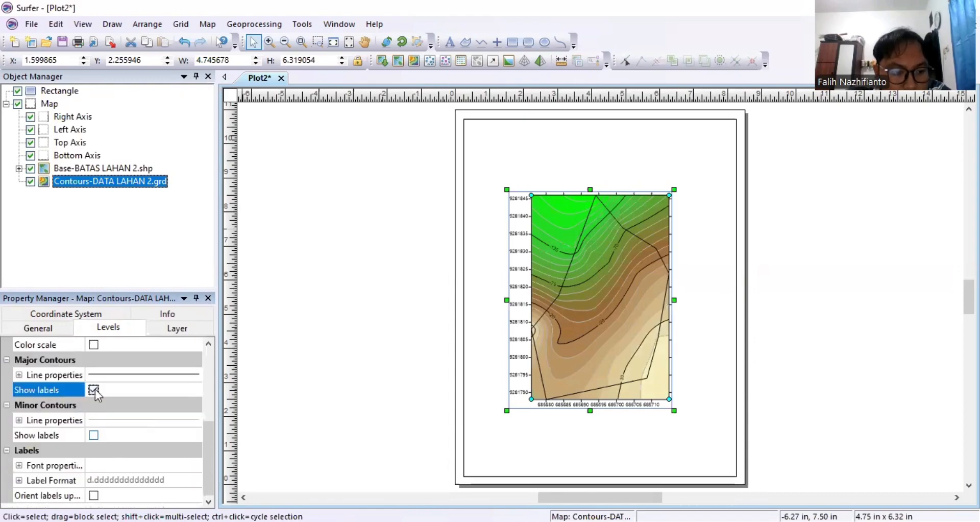
pyautogui.click(94, 434)
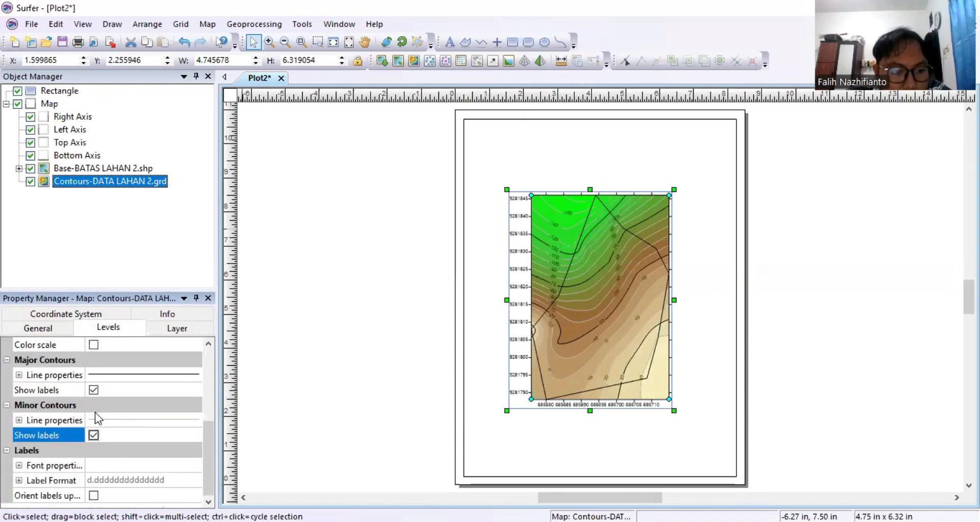
# Select the colour scale and give it the title Elevasi.
pyautogui.rightClick(59, 91)
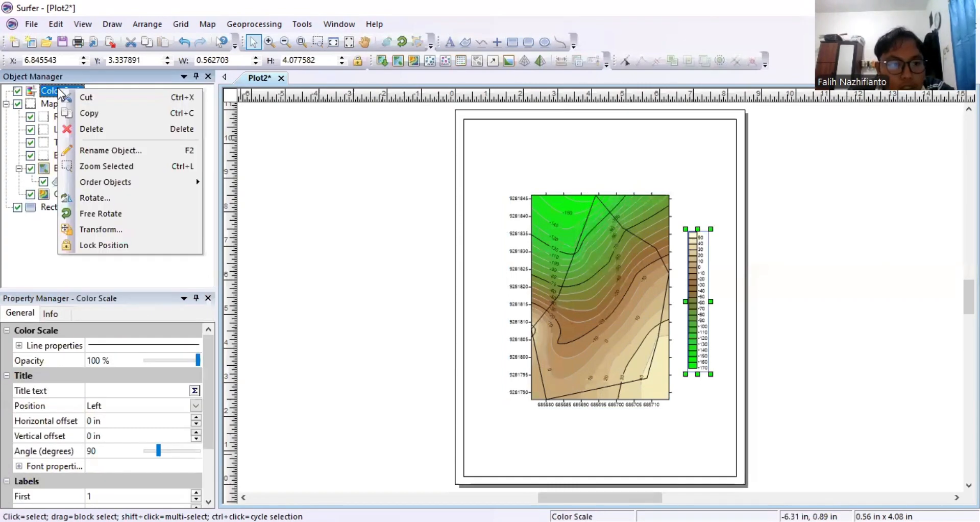
pyautogui.click(131, 87)
pyautogui.click(54, 95)
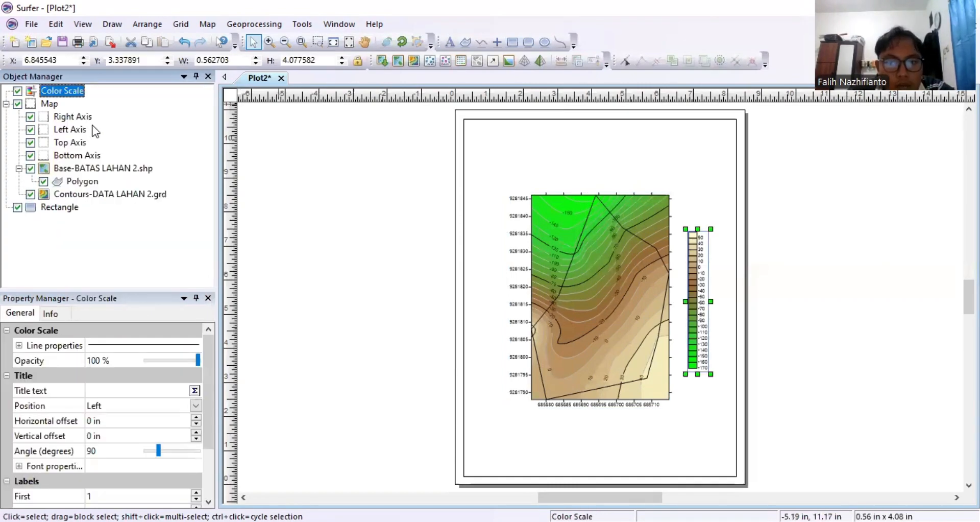
pyautogui.click(133, 391)
pyautogui.write('Ele')
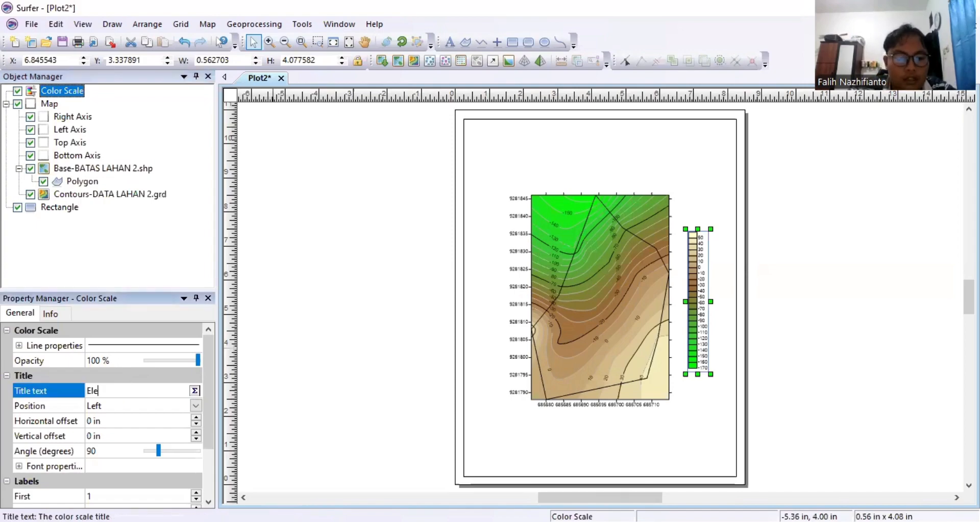
pyautogui.write('vasi')
pyautogui.press('Return')
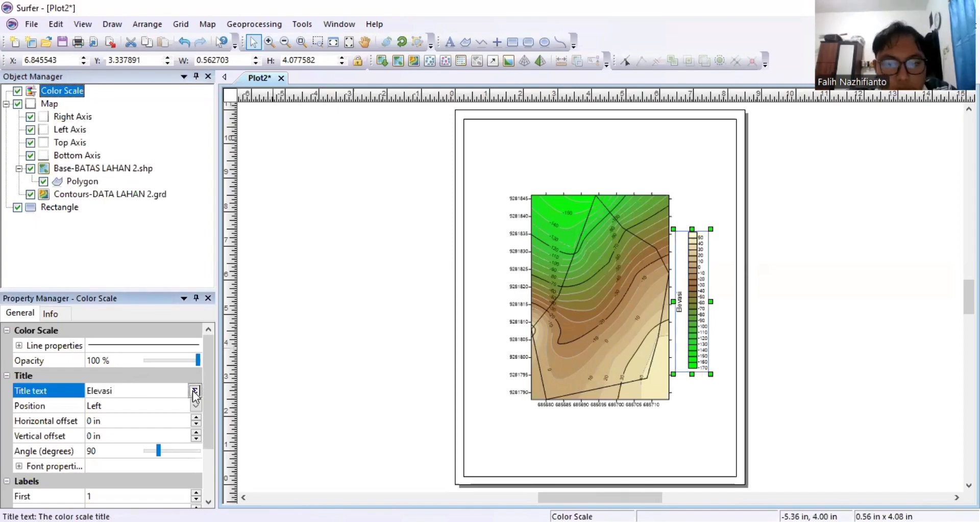
# Format the title as bold, centred 15 pt Times New Roman and position it on top.
pyautogui.click(195, 391)
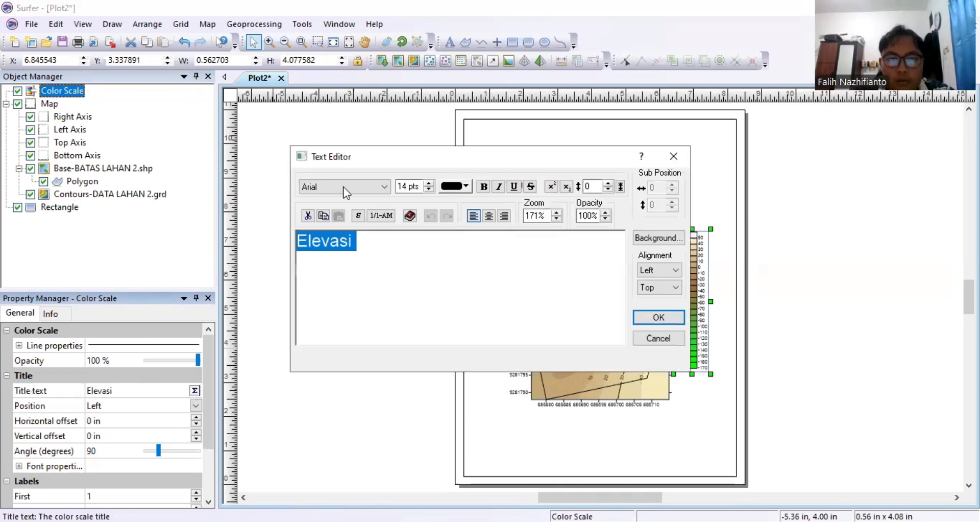
pyautogui.click(360, 189)
pyautogui.write('ti')
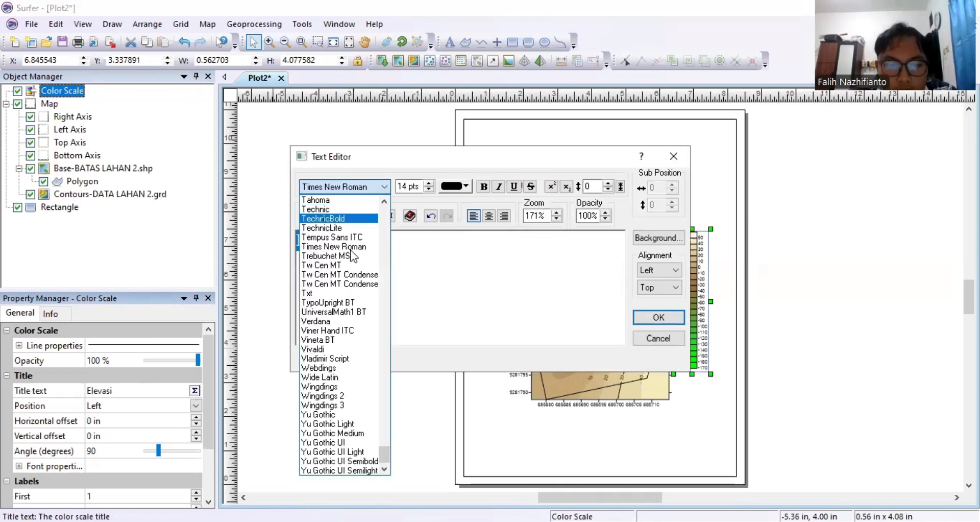
pyautogui.click(405, 191)
pyautogui.press('BackSpace')
pyautogui.write('5')
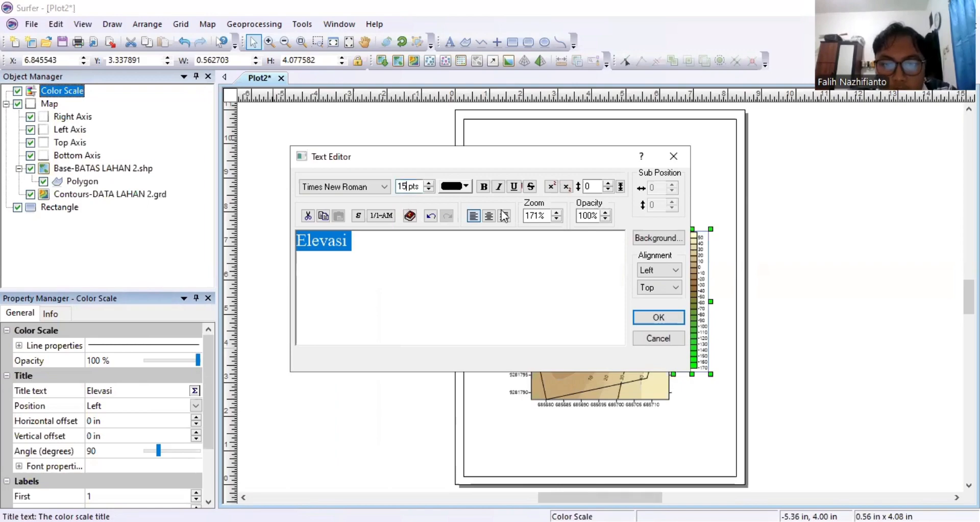
pyautogui.hotkey('ctrl', 'b')
pyautogui.click(489, 218)
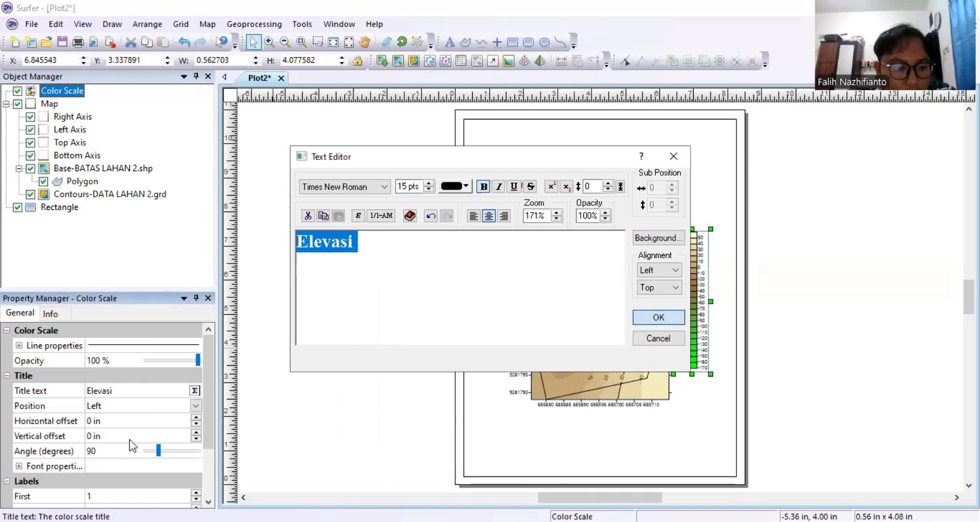
pyautogui.click(658, 317)
pyautogui.click(196, 406)
pyautogui.click(130, 440)
pyautogui.scroll(-2, 141, 449)
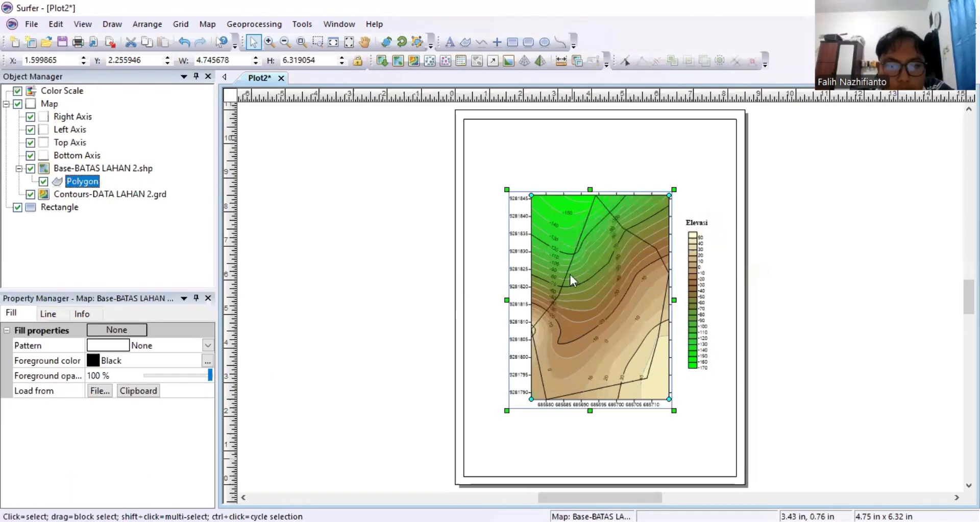
# Make the BATAS LAHAN 2 boundary line red and 0.05 in wide.
pyautogui.click(50, 315)
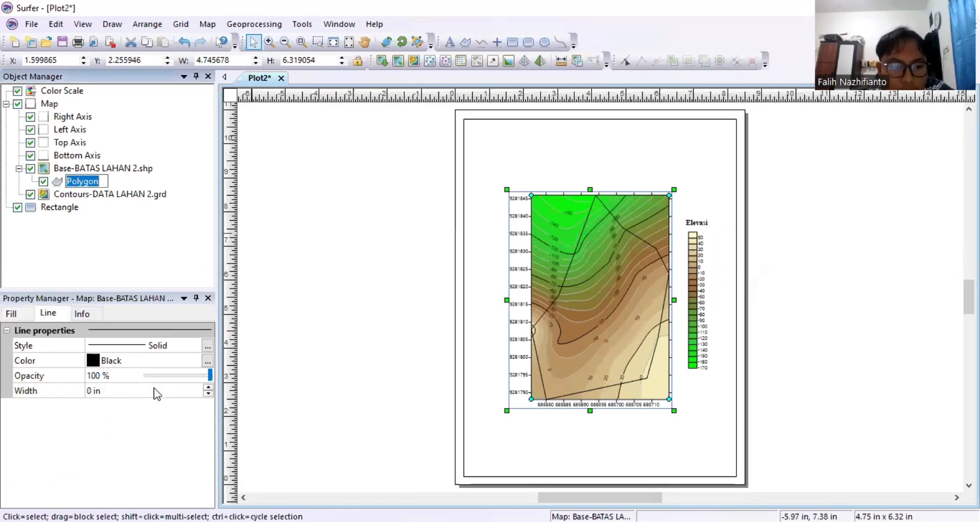
pyautogui.click(208, 388)
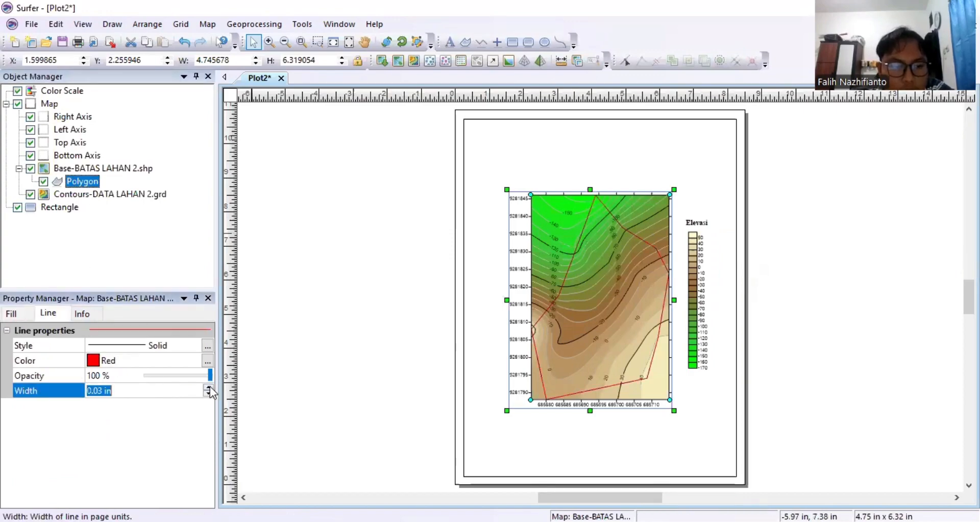
pyautogui.click(208, 387)
pyautogui.click(209, 387)
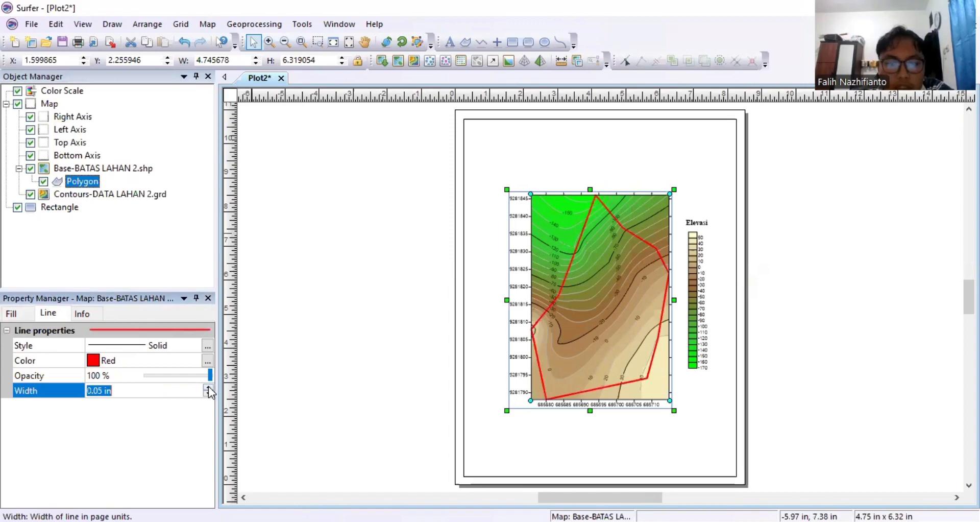
pyautogui.click(577, 488)
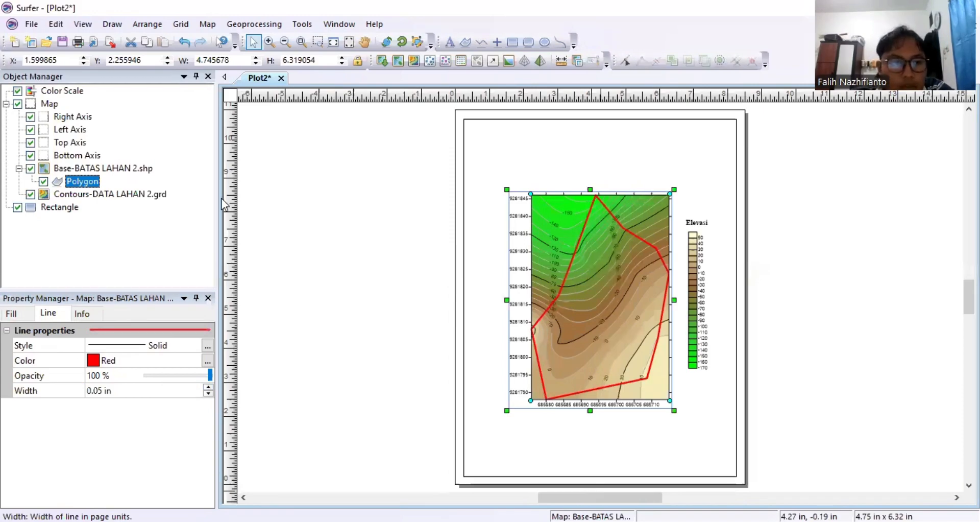
# Add a scale bar beneath the map.
pyautogui.rightClick(71, 104)
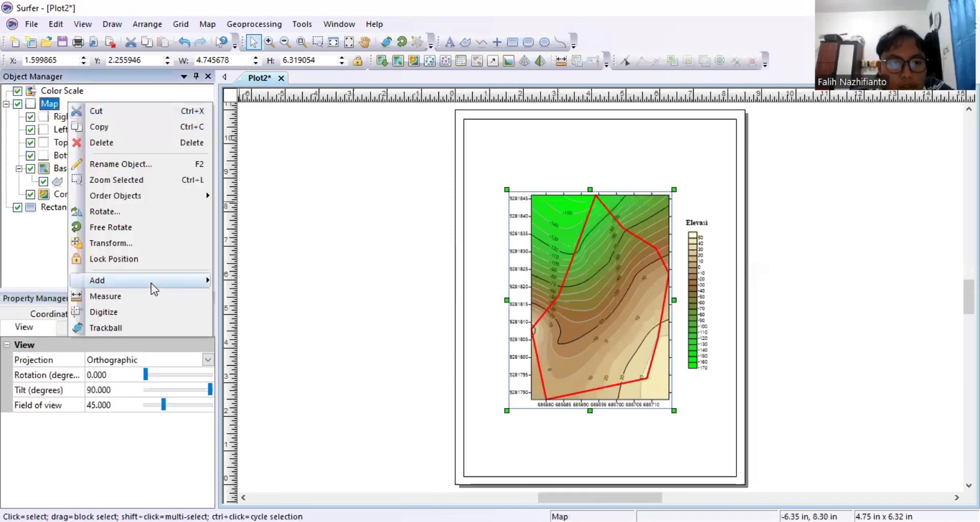
pyautogui.moveTo(139, 280)
pyautogui.click(259, 305)
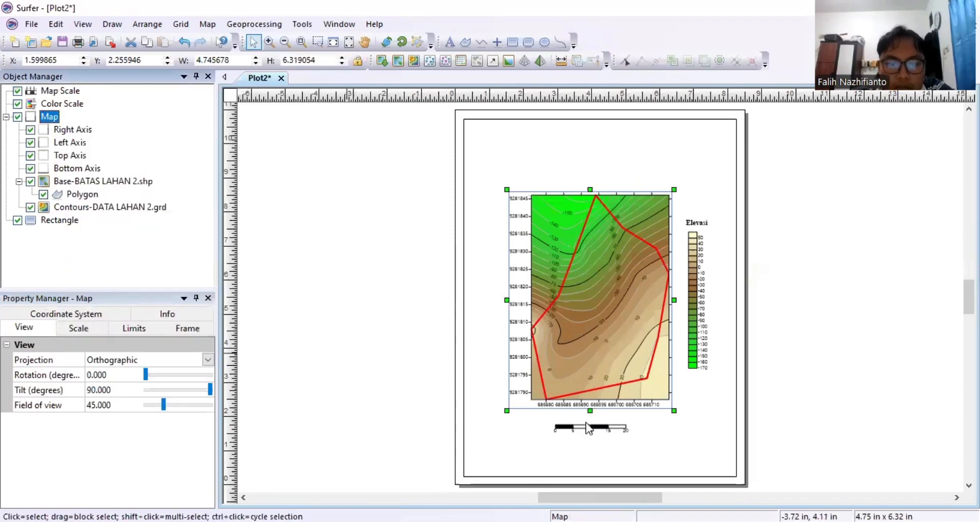
pyautogui.click(586, 423)
pyautogui.click(587, 427)
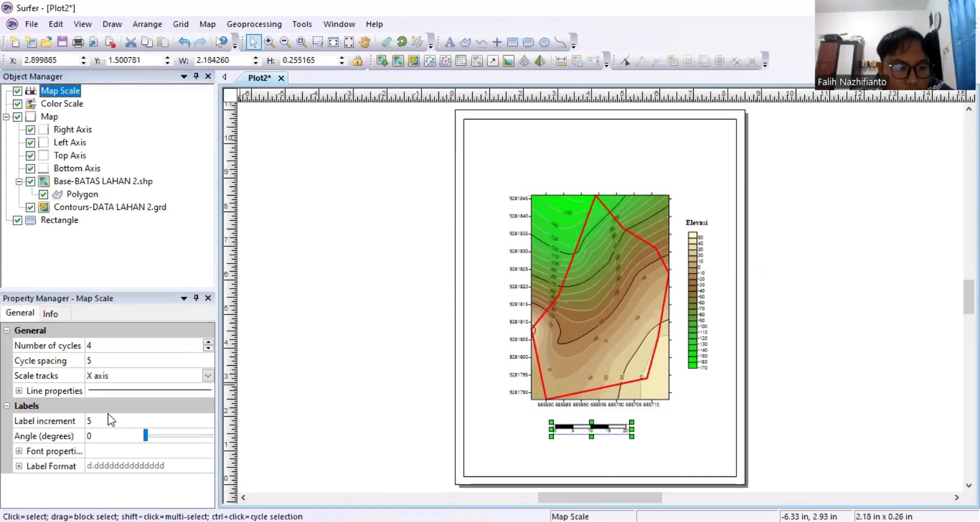
# Give the scale bar labels the suffix meter.
pyautogui.click(19, 465)
pyautogui.scroll(-2, 118, 473)
pyautogui.click(109, 491)
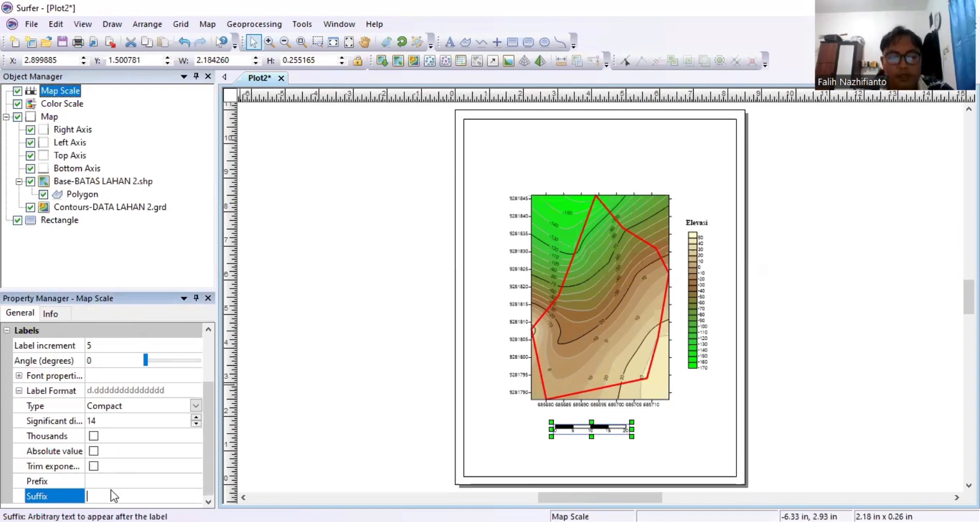
pyautogui.write('meter')
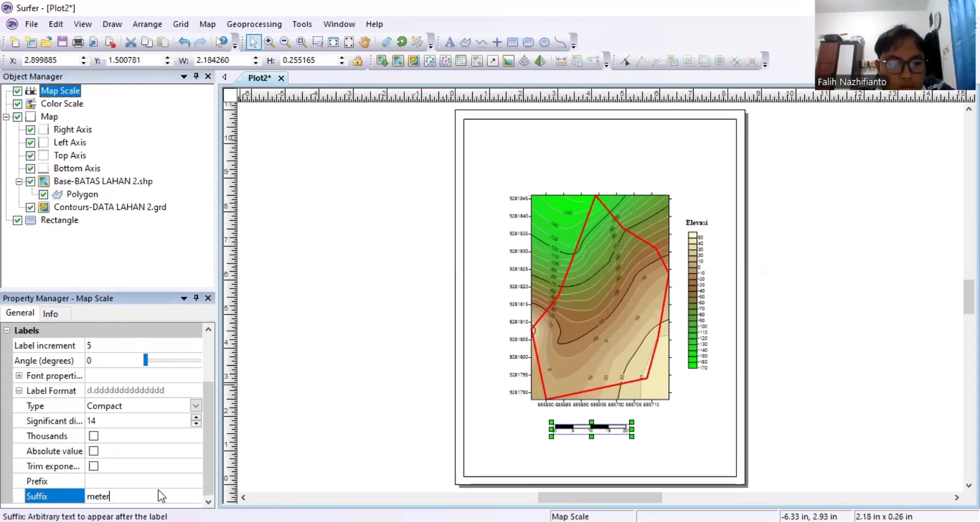
pyautogui.press('Return')
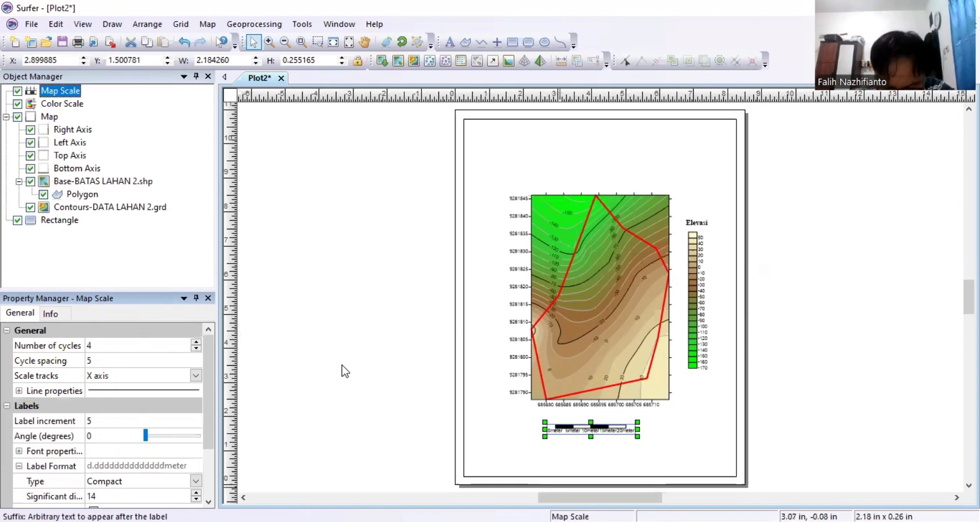
pyautogui.click(496, 42)
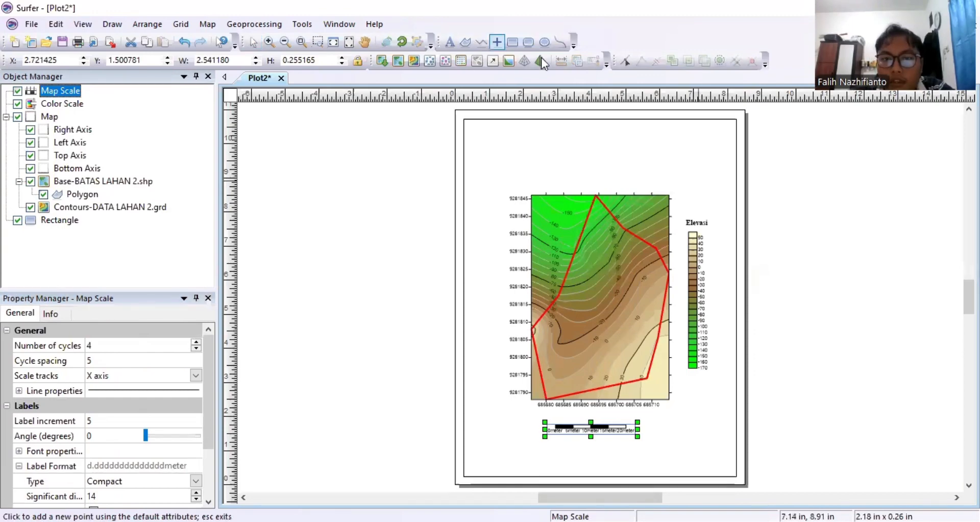
# Place a point near the page's top right, enlarge it, and make it a GSI North Arrows symbol.
pyautogui.click(687, 169)
pyautogui.click(257, 46)
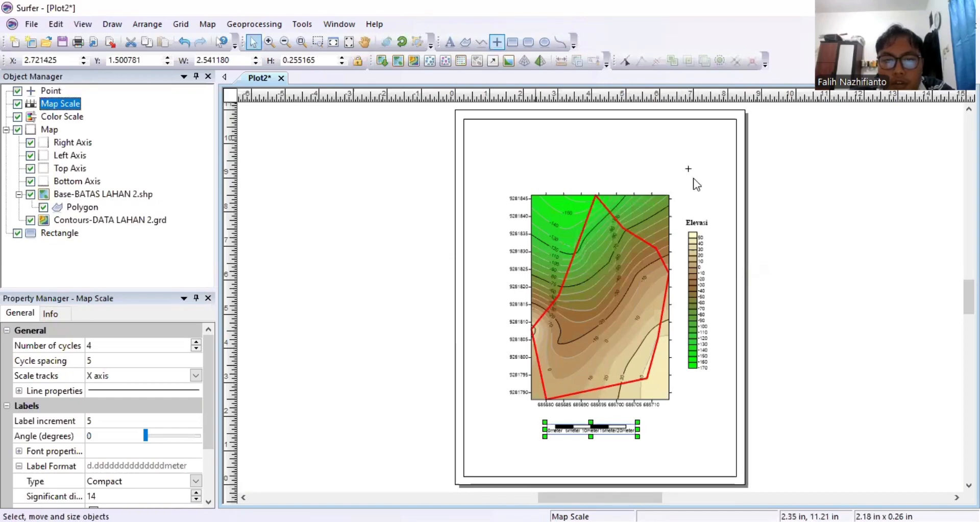
pyautogui.click(689, 169)
pyautogui.moveTo(692, 172); pyautogui.dragTo(715, 206)
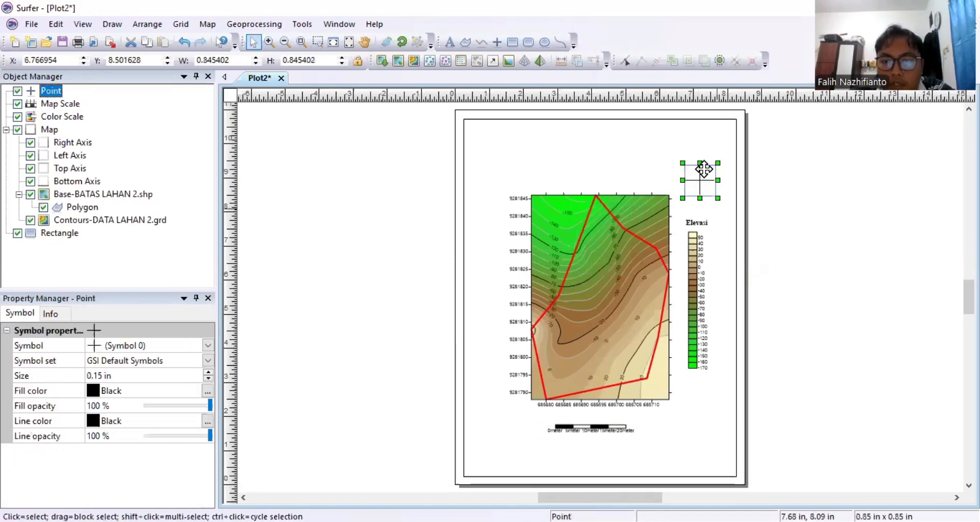
pyautogui.moveTo(705, 170); pyautogui.dragTo(698, 178)
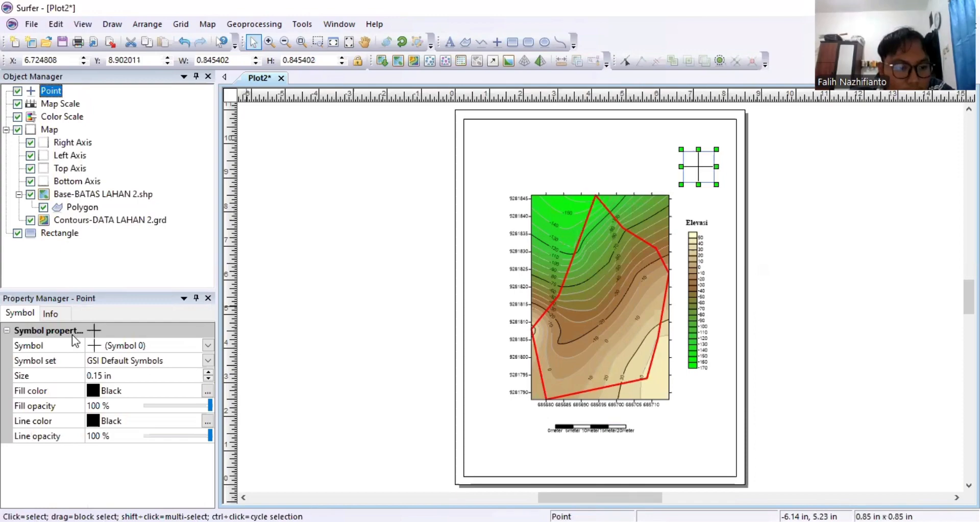
pyautogui.click(208, 359)
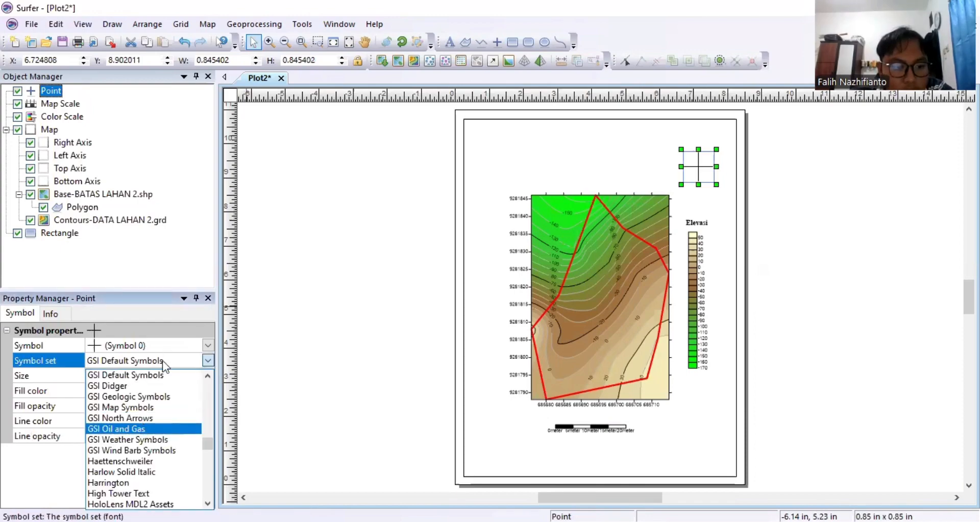
pyautogui.click(141, 422)
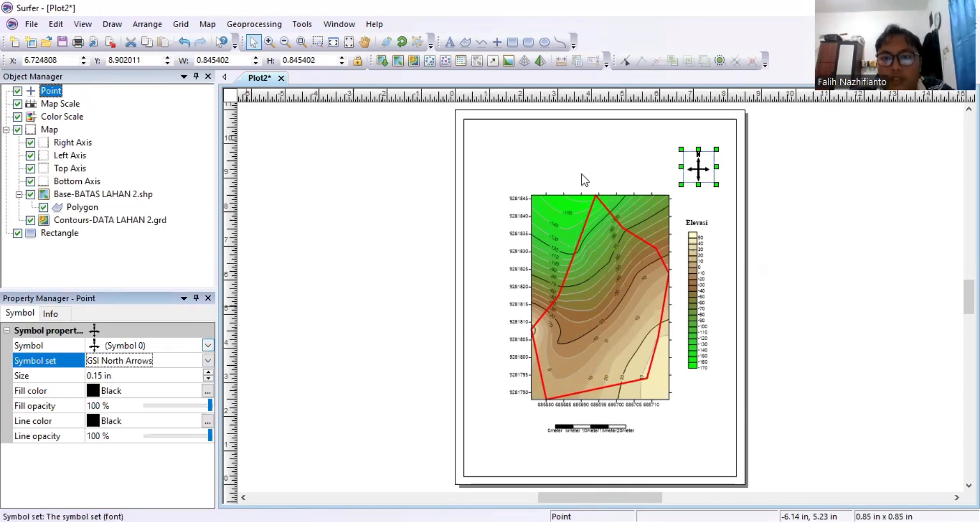
pyautogui.click(510, 143)
pyautogui.click(450, 43)
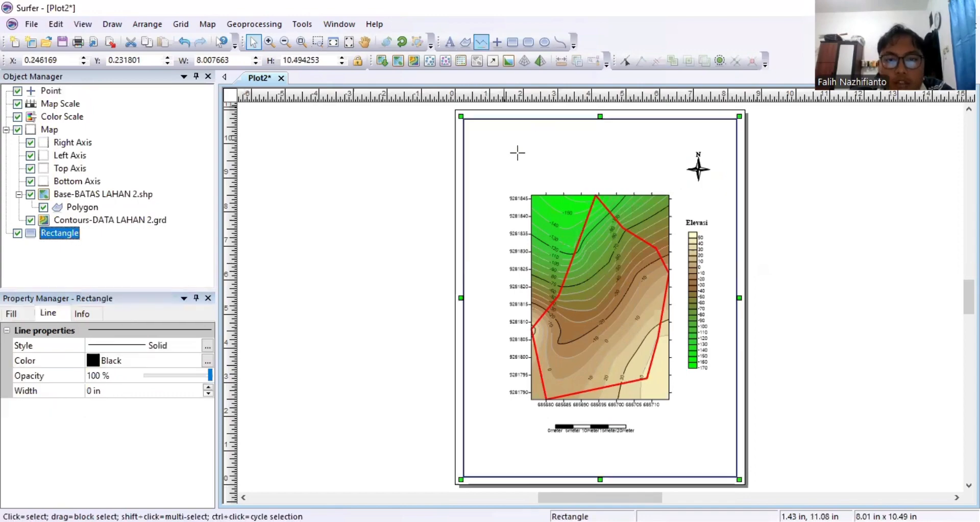
# Add the title 'PETA LAHAN 2 KARIHKIL' in bold, centred 30 pt Times New Roman.
pyautogui.click(453, 41)
pyautogui.click(497, 155)
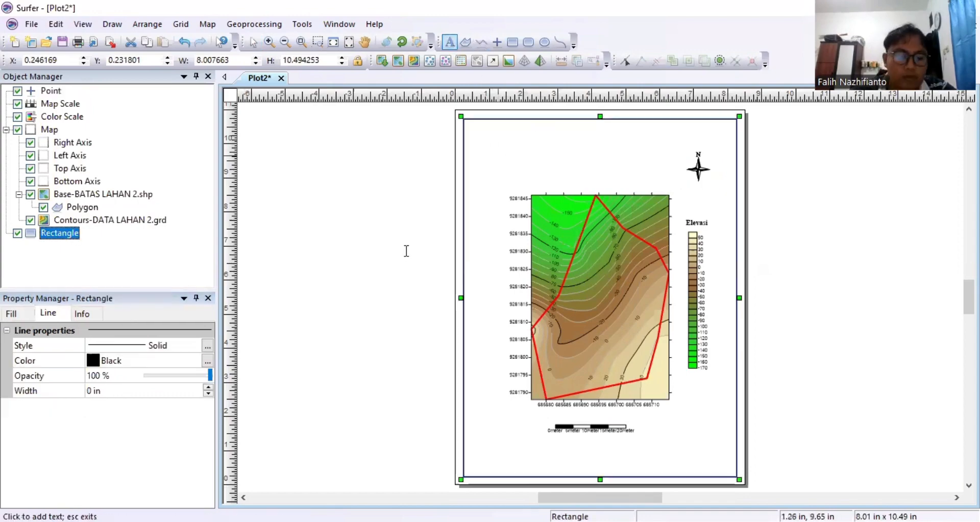
pyautogui.write('PETA LAHAN 2')
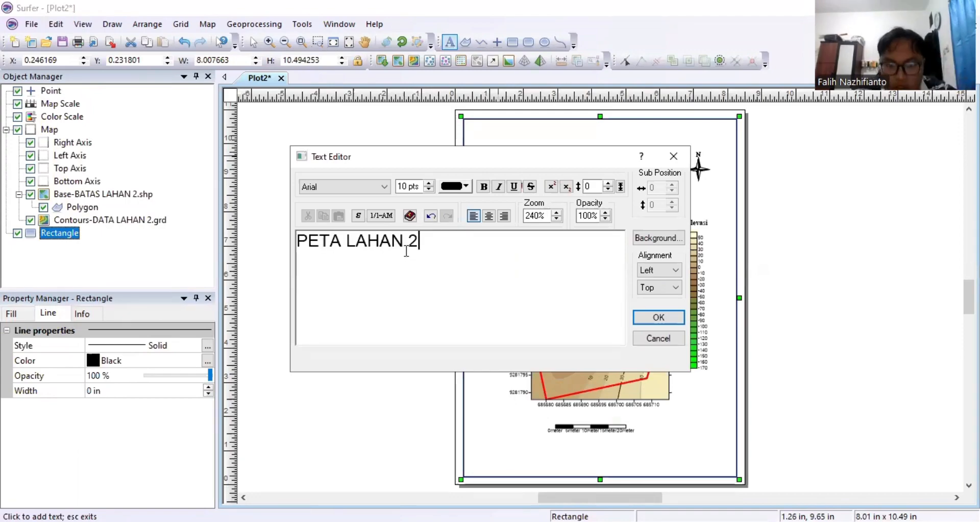
pyautogui.write(' KARIHKI')
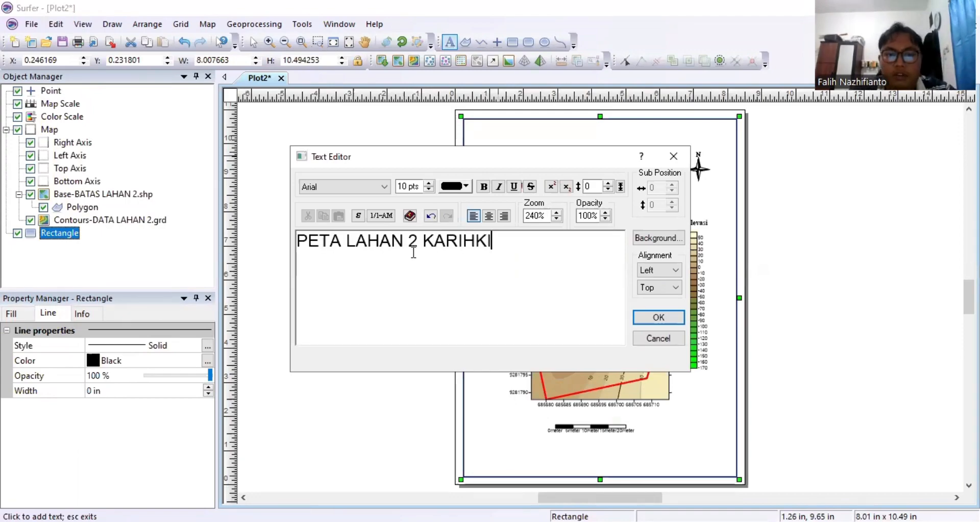
pyautogui.write('L')
pyautogui.hotkey('ctrl', 'a')
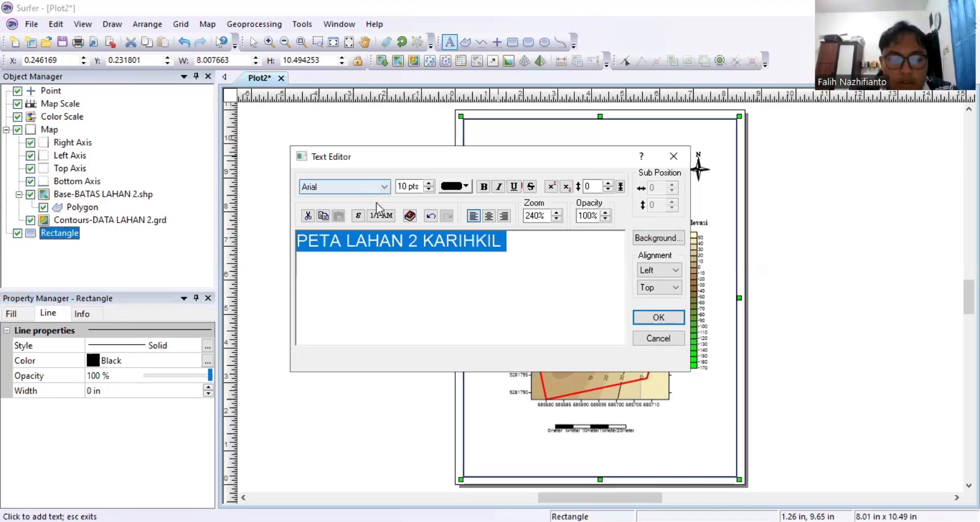
pyautogui.click(372, 186)
pyautogui.write('ti')
pyautogui.moveTo(403, 188); pyautogui.dragTo(398, 189)
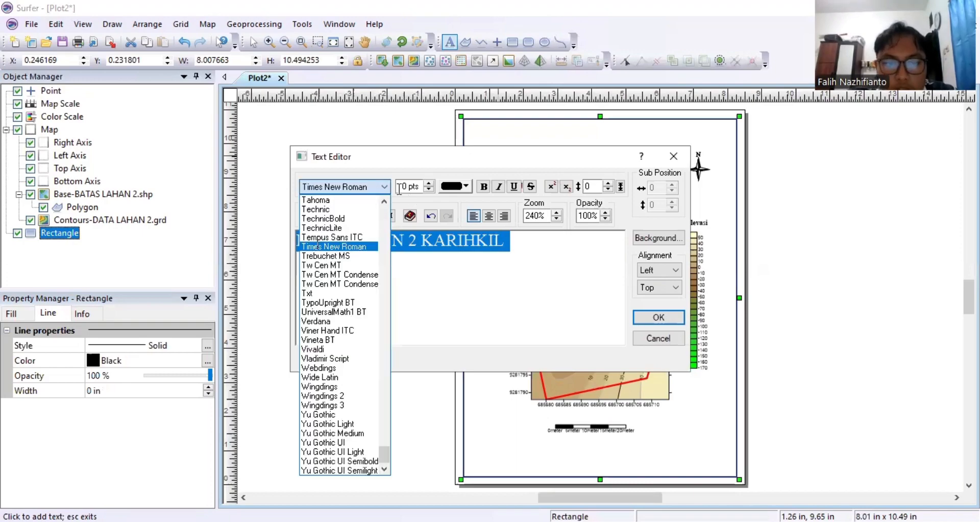
pyautogui.write('3')
pyautogui.click(484, 186)
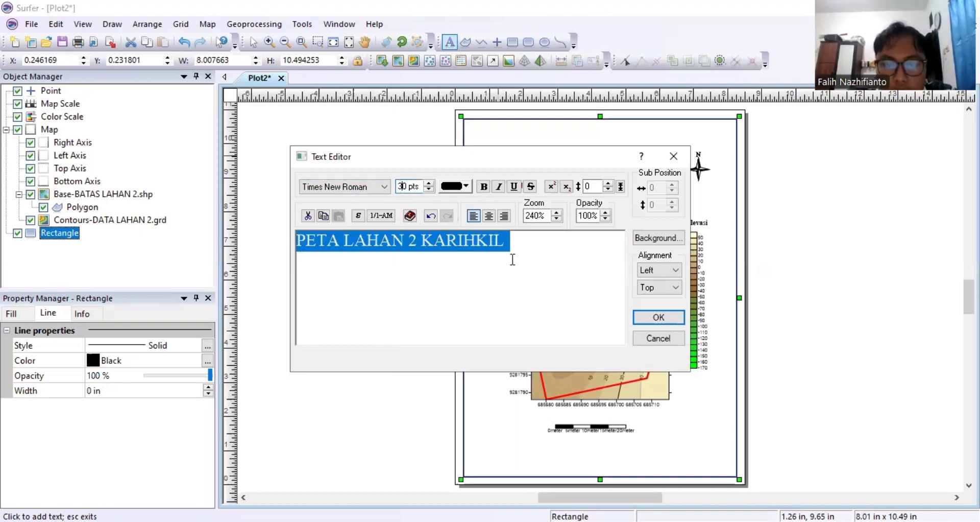
pyautogui.click(489, 216)
pyautogui.click(658, 317)
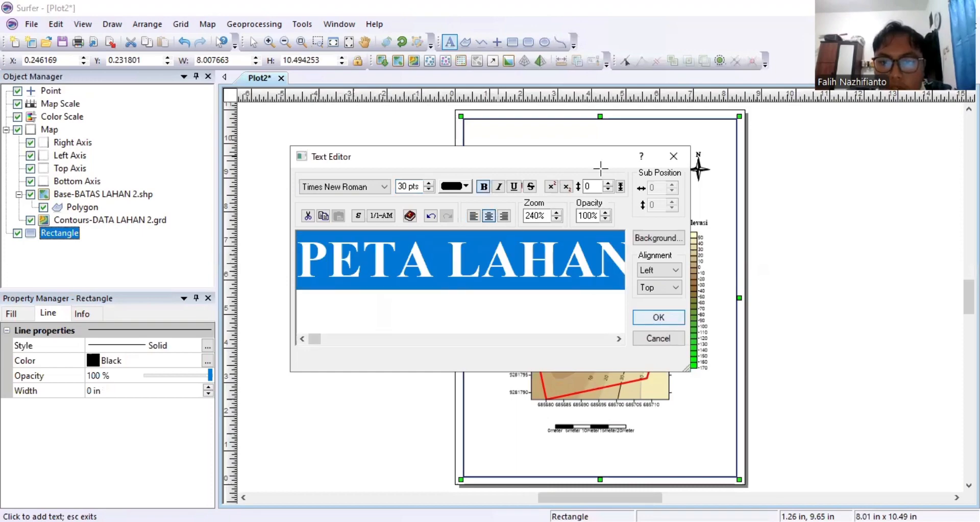
# Move the title to the page top, nudge the north arrow, and duplicate the title.
pyautogui.click(251, 44)
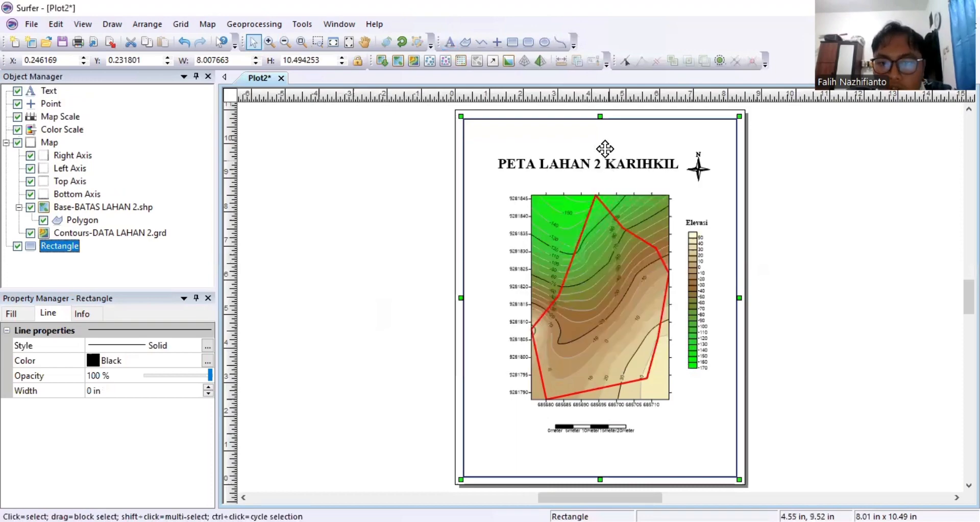
pyautogui.moveTo(609, 162); pyautogui.dragTo(610, 138)
pyautogui.click(601, 165)
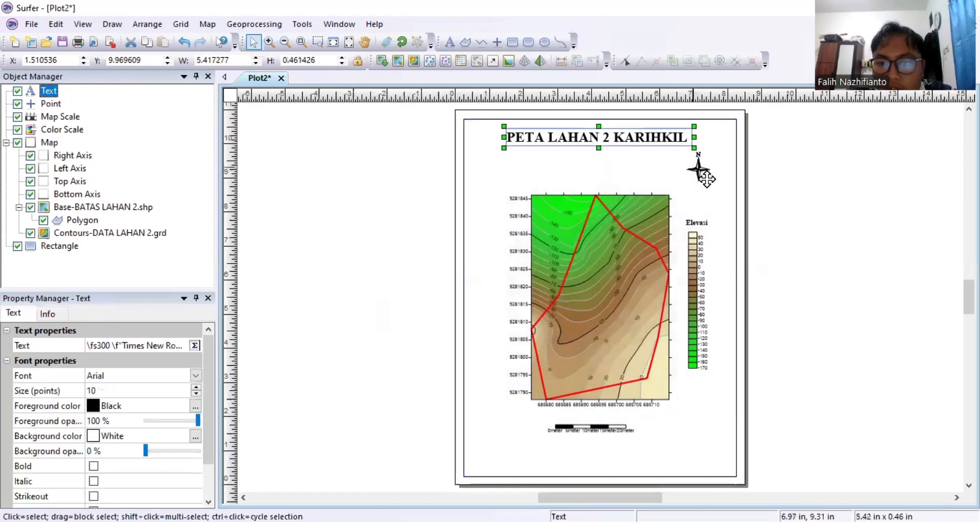
pyautogui.moveTo(703, 173); pyautogui.dragTo(707, 186)
pyautogui.click(618, 140)
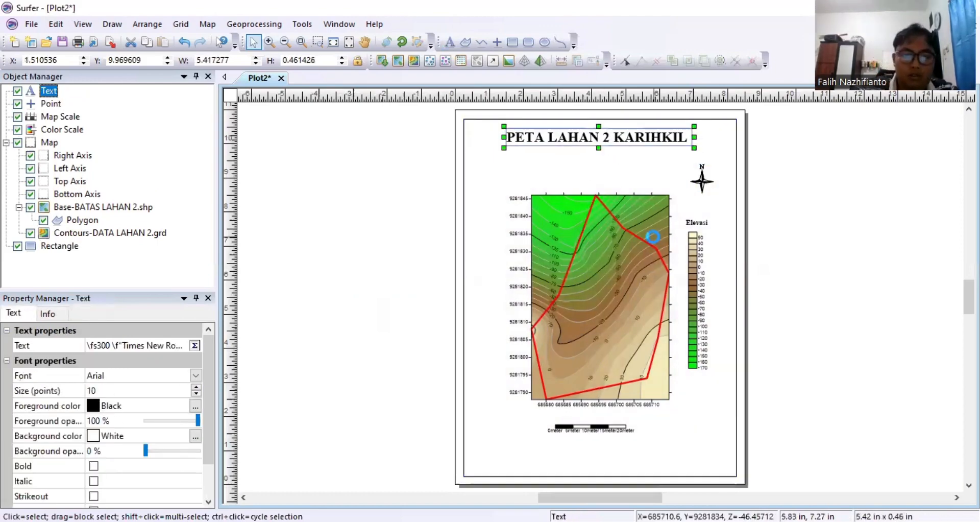
pyautogui.hotkey('ctrl', 'c')
pyautogui.hotkey('ctrl', 'v')
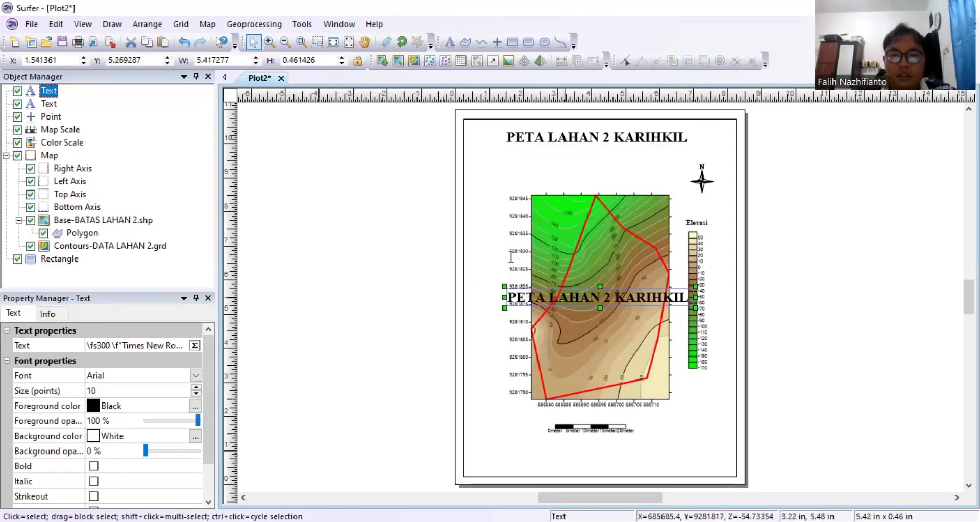
# Replace the copied title with the author's name and student number, PARALEL 1, and 30 APRIL 2025 on three lines.
pyautogui.doubleClick(563, 295)
pyautogui.hotkey('ctrl', 'a')
pyautogui.write('FA')
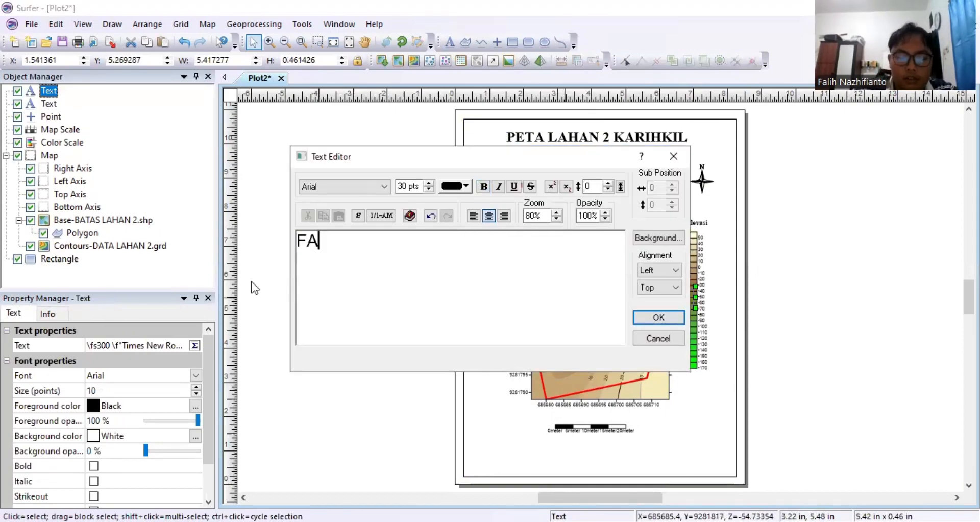
pyautogui.write('LIH')
pyautogui.press('BackSpace')
pyautogui.write('IH NAZ')
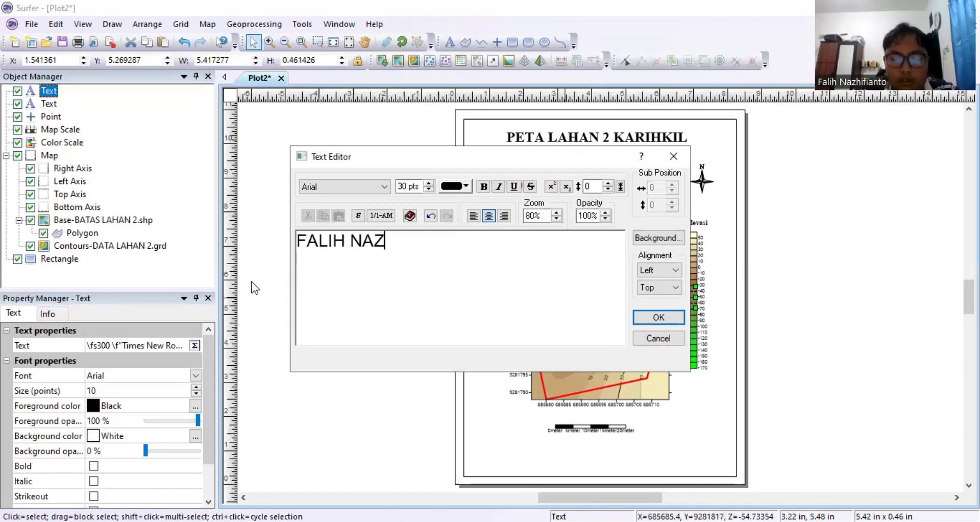
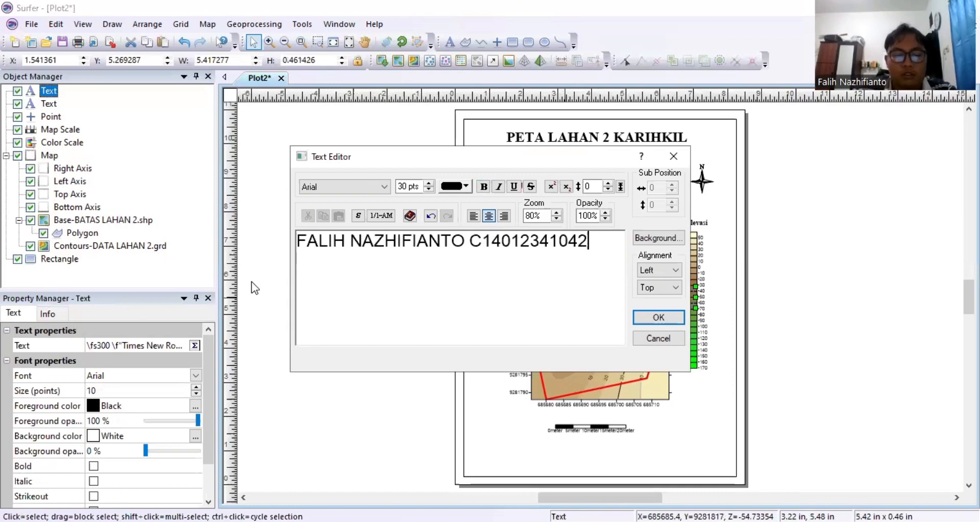
pyautogui.press('Return')
pyautogui.write('P')
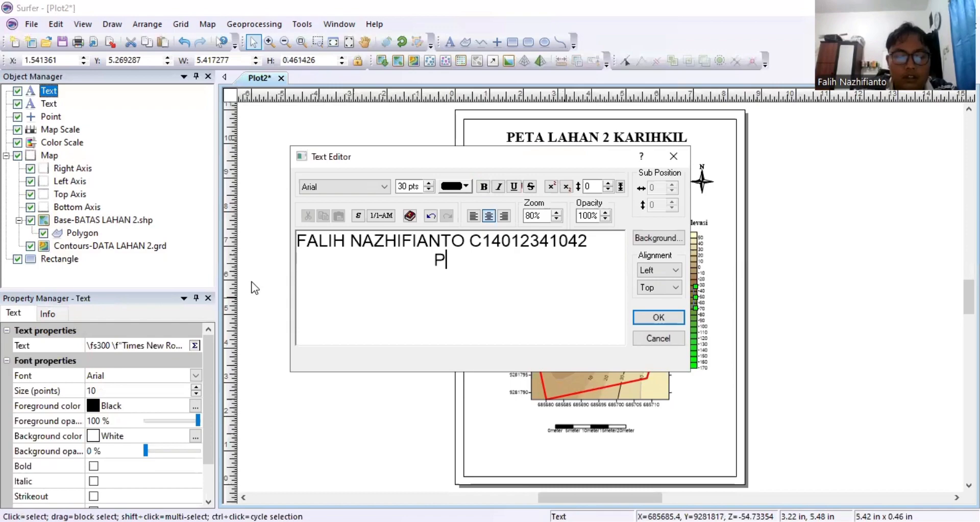
pyautogui.write('ARALEL 1')
pyautogui.press('Return')
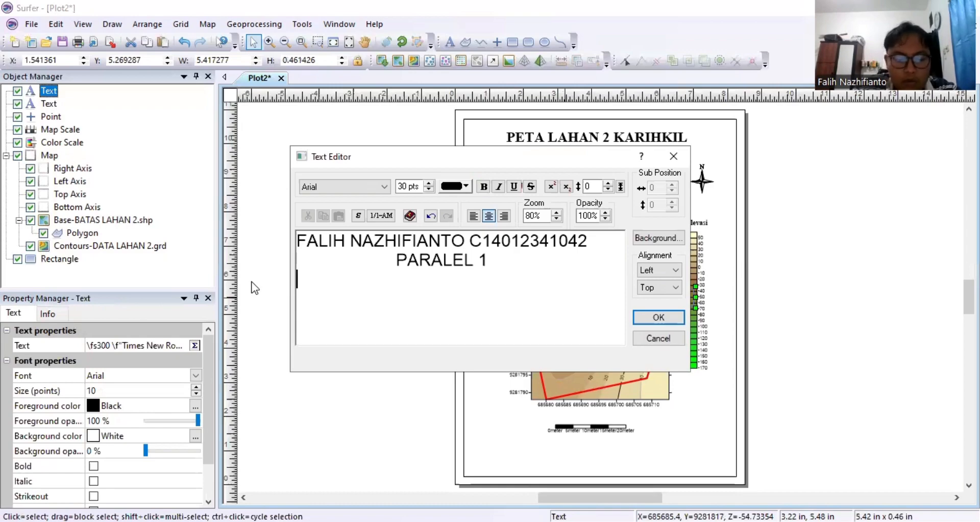
pyautogui.write('30 APRIL 2')
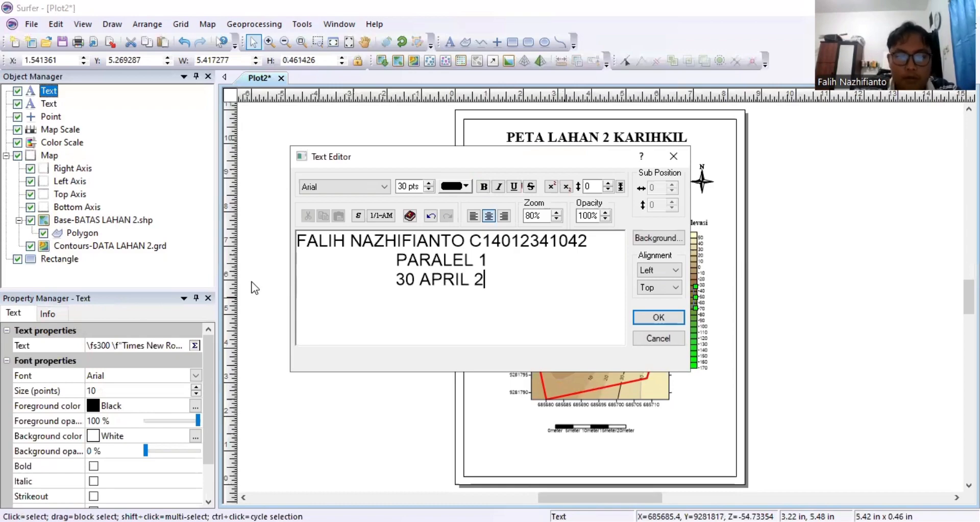
pyautogui.write('025')
# Set the author block to 20 pt Times New Roman and move it just below the title.
pyautogui.hotkey('ctrl', 'a')
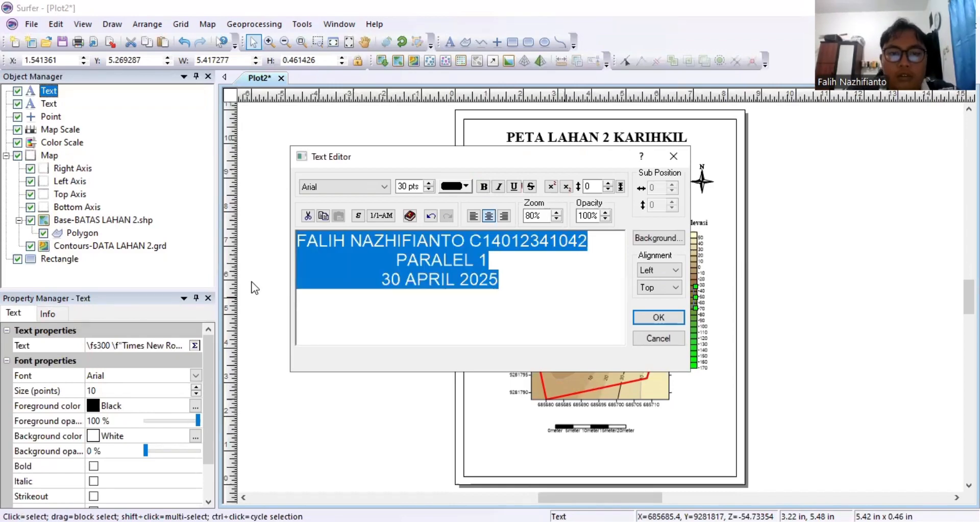
pyautogui.click(373, 180)
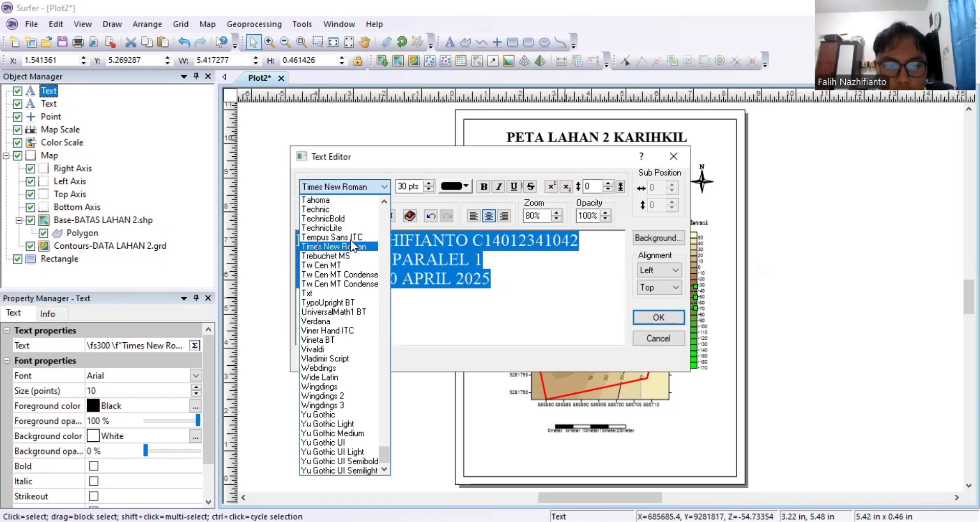
pyautogui.click(400, 187)
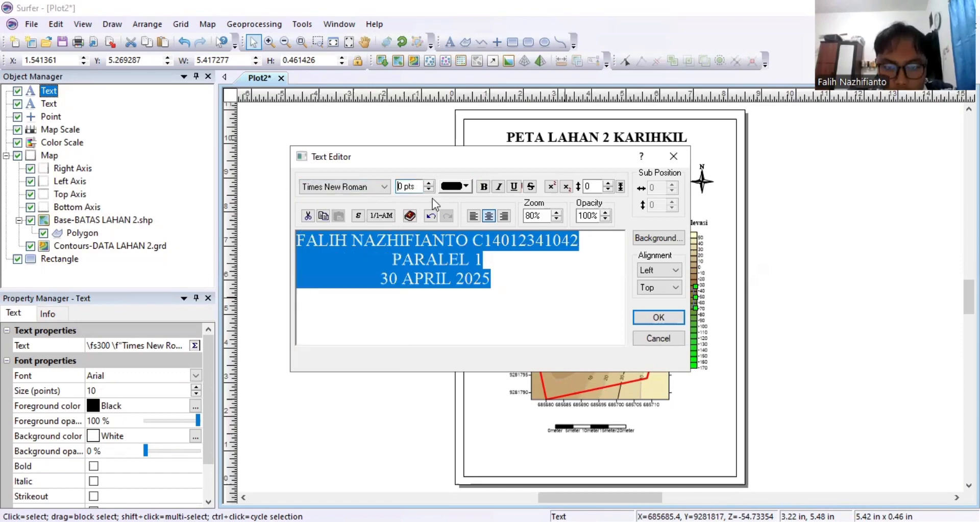
pyautogui.write('2')
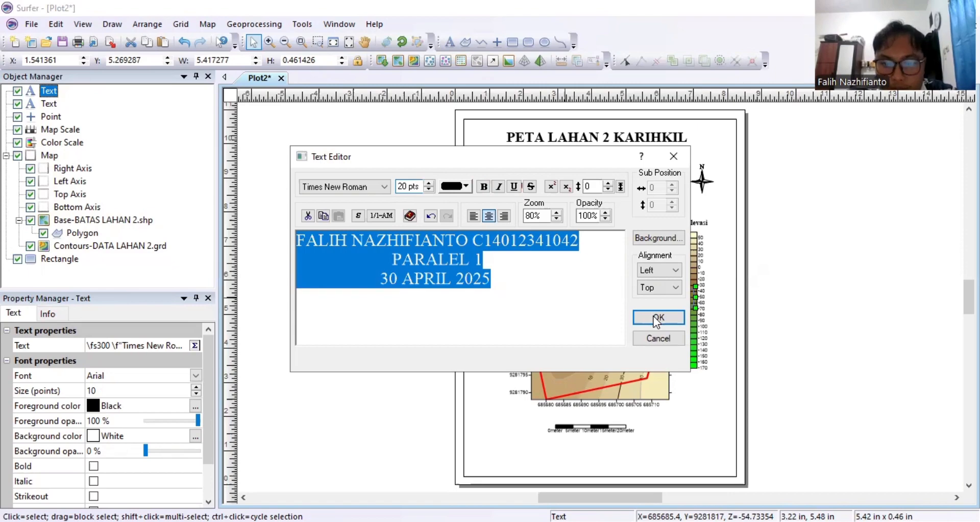
pyautogui.press('Return')
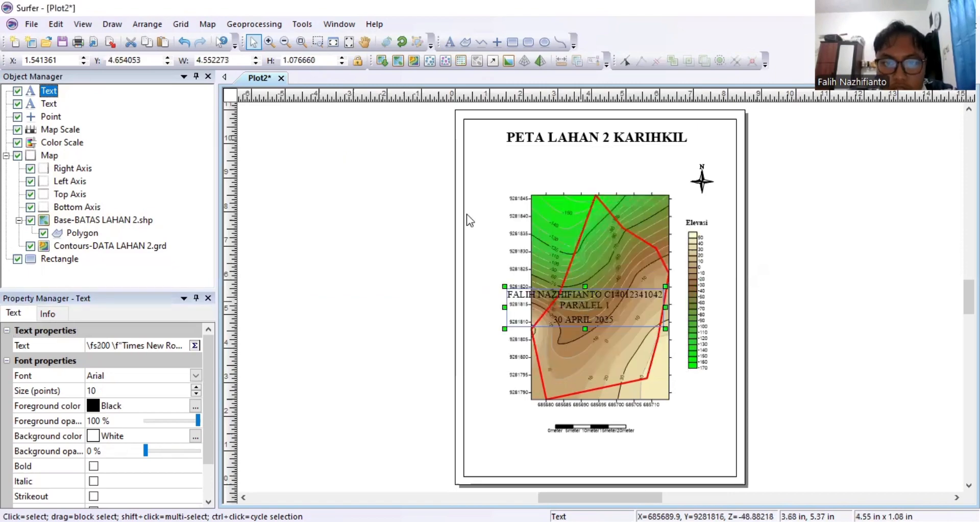
pyautogui.doubleClick(580, 301)
pyautogui.press('Escape')
pyautogui.moveTo(577, 293); pyautogui.dragTo(572, 156)
# Export the map page as a JPG JPEG Compressed Bitmap named 'PETA LAHAN 1 KARIHKIL'.
pyautogui.press('Escape')
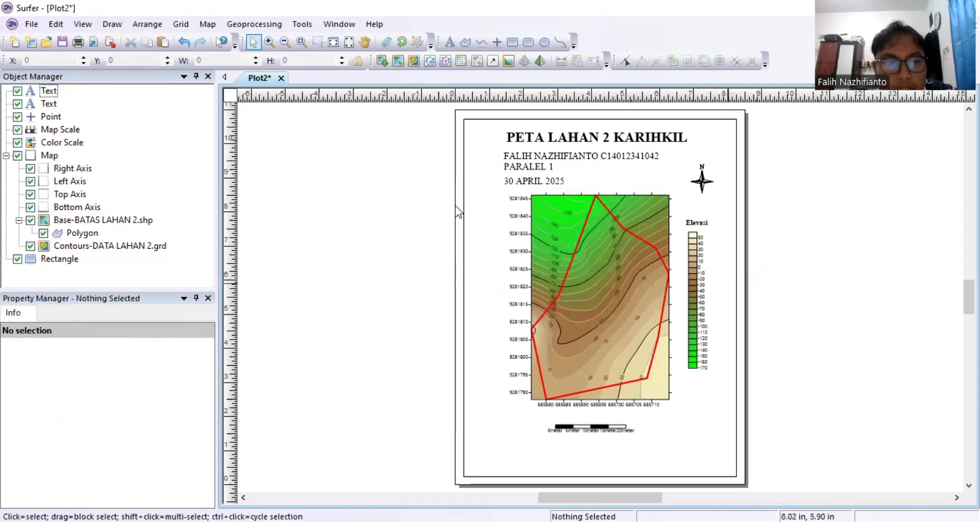
pyautogui.click(30, 24)
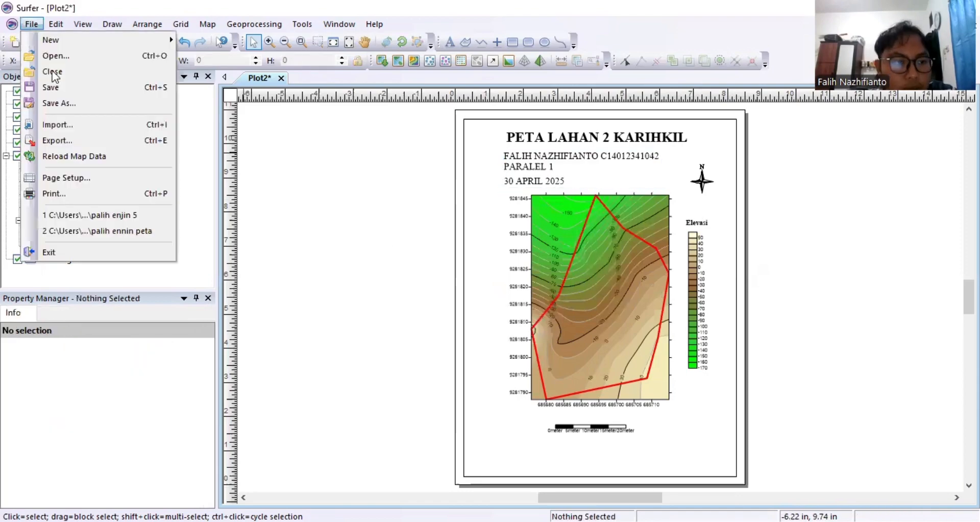
pyautogui.click(90, 140)
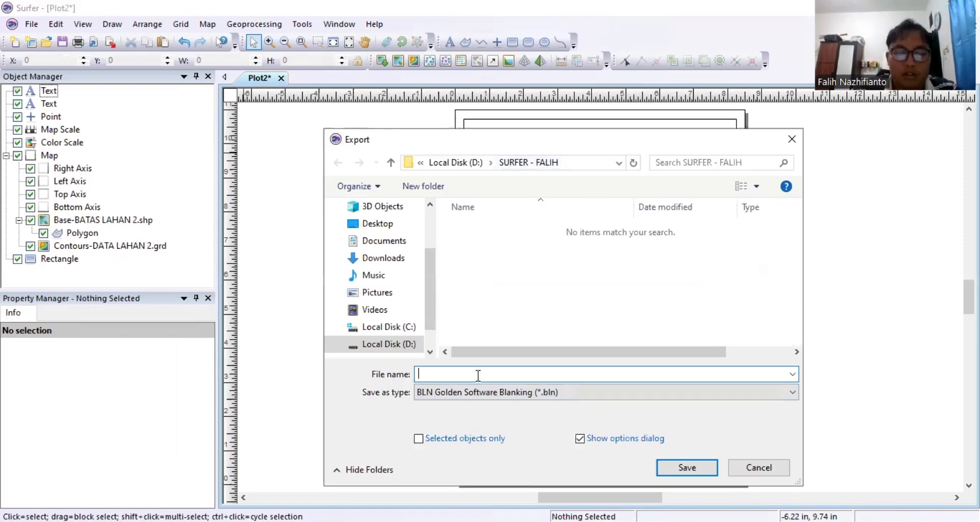
pyautogui.write('PETA LAHAN')
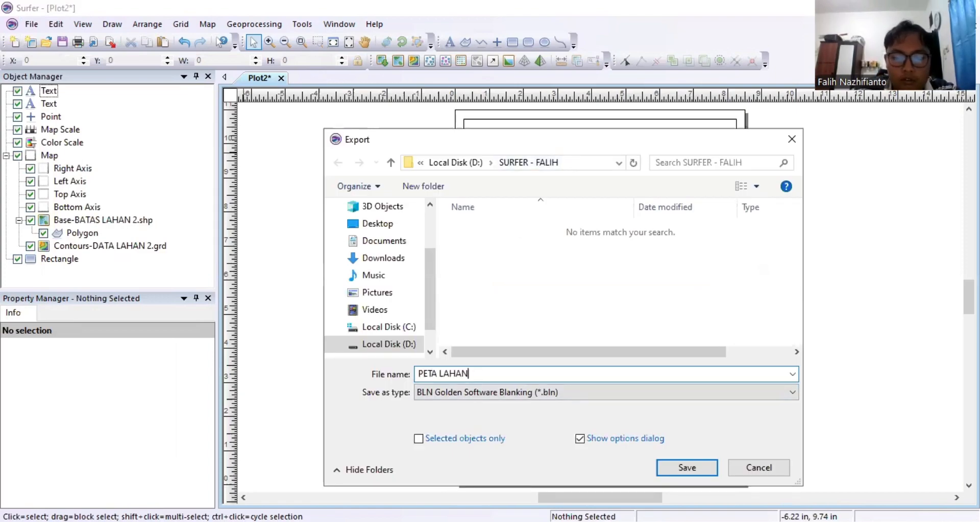
pyautogui.write(' 1 KARIHKIL')
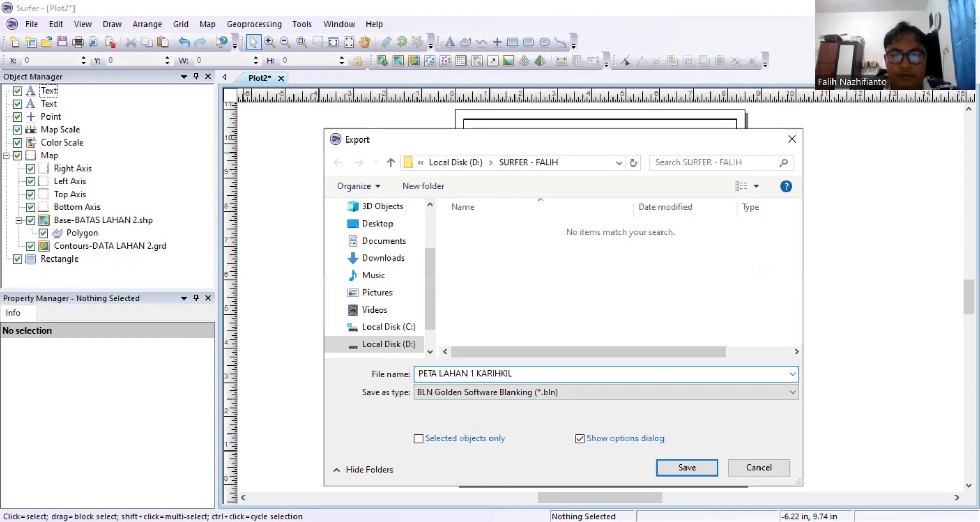
pyautogui.click(508, 389)
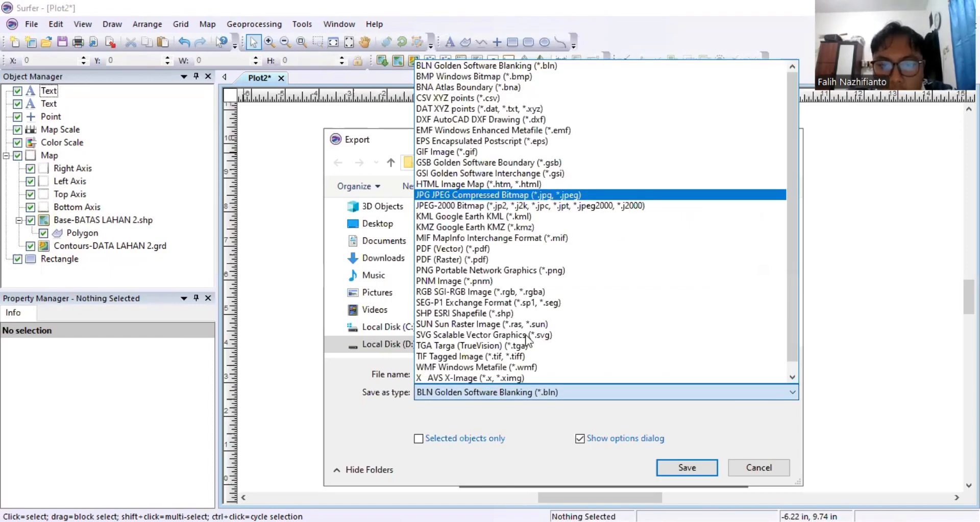
pyautogui.click(451, 195)
pyautogui.click(683, 465)
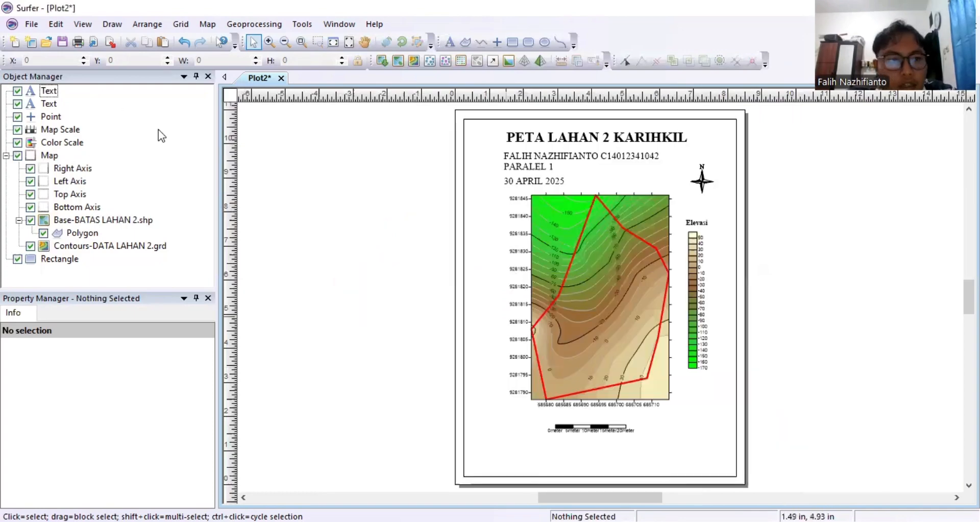
# Create a new blank plot document.
pyautogui.click(32, 23)
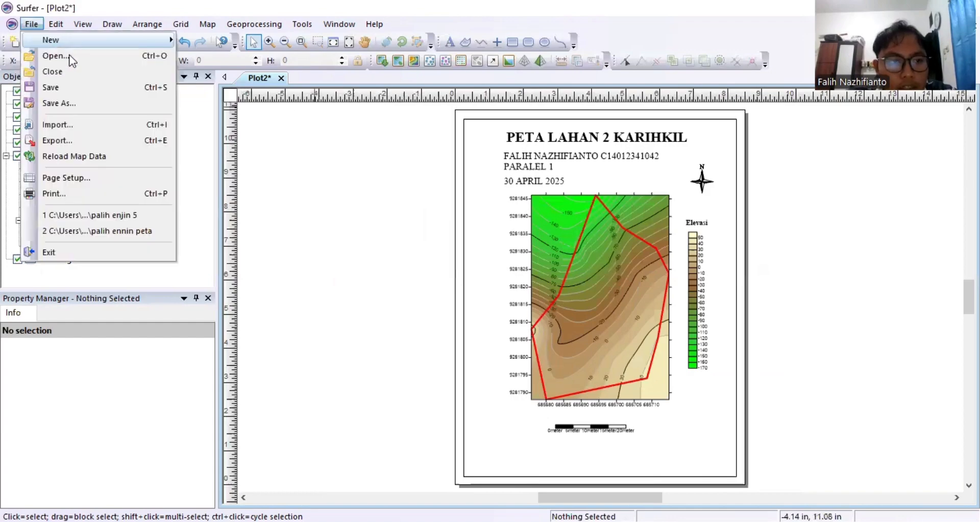
pyautogui.moveTo(105, 44)
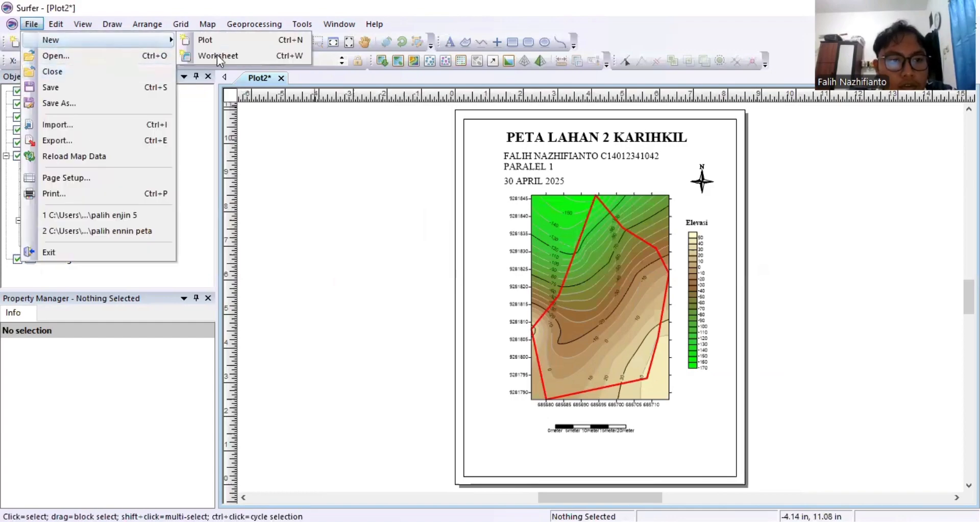
pyautogui.click(222, 41)
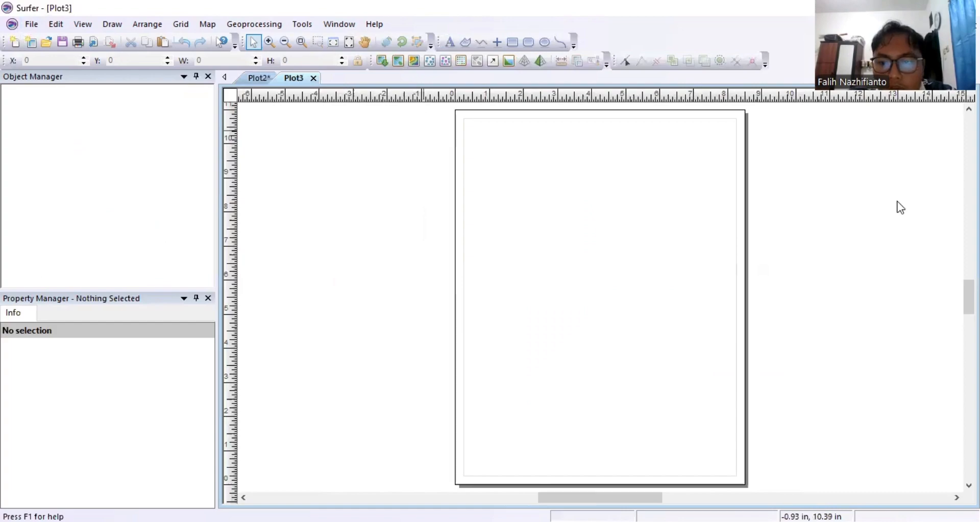
# Create a 3D surface map from the DATA LAHAN 2 grid.
pyautogui.click(210, 25)
pyautogui.moveTo(246, 39)
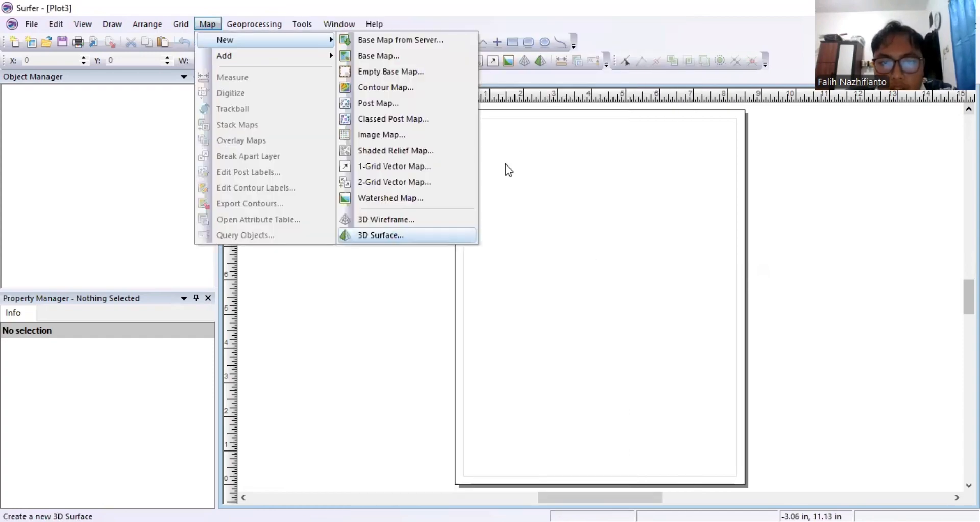
pyautogui.click(381, 235)
pyautogui.click(439, 145)
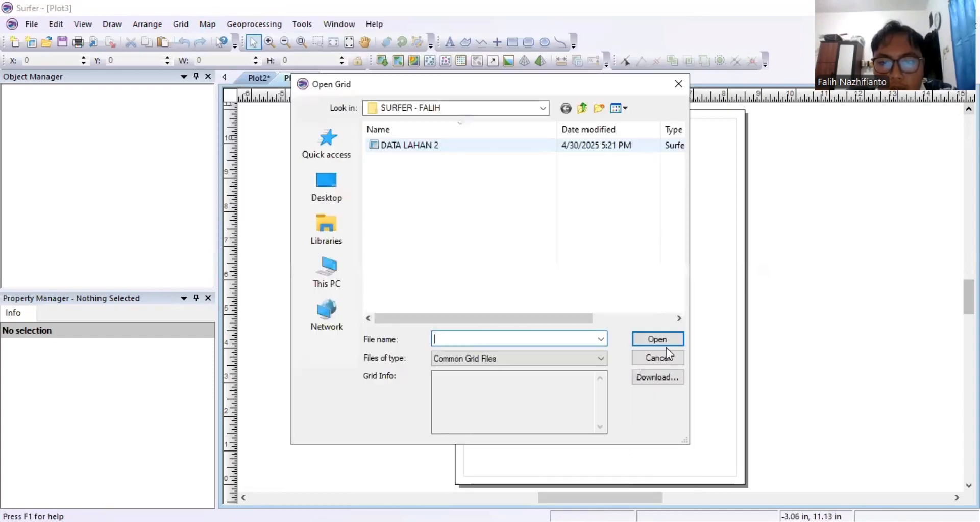
pyautogui.click(658, 339)
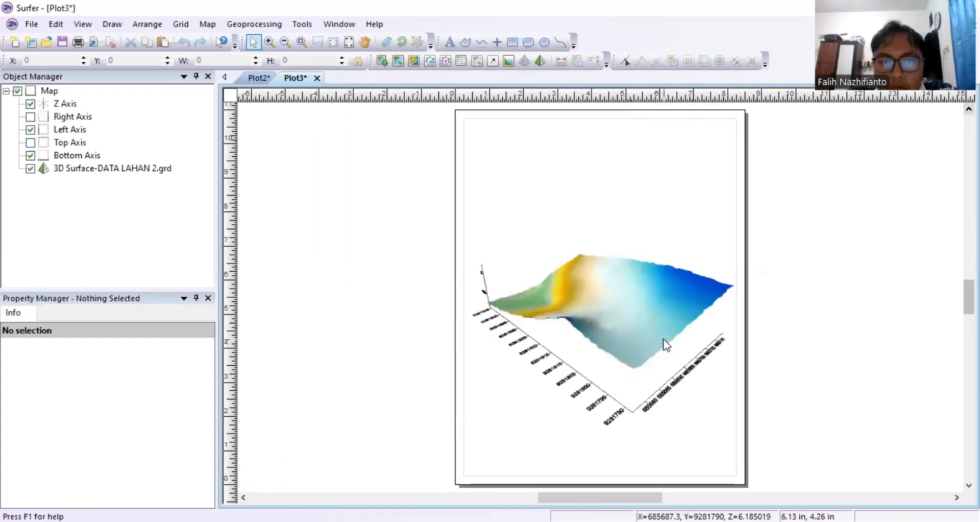
# Draw a rectangle along the page border and send it behind the map.
pyautogui.click(513, 42)
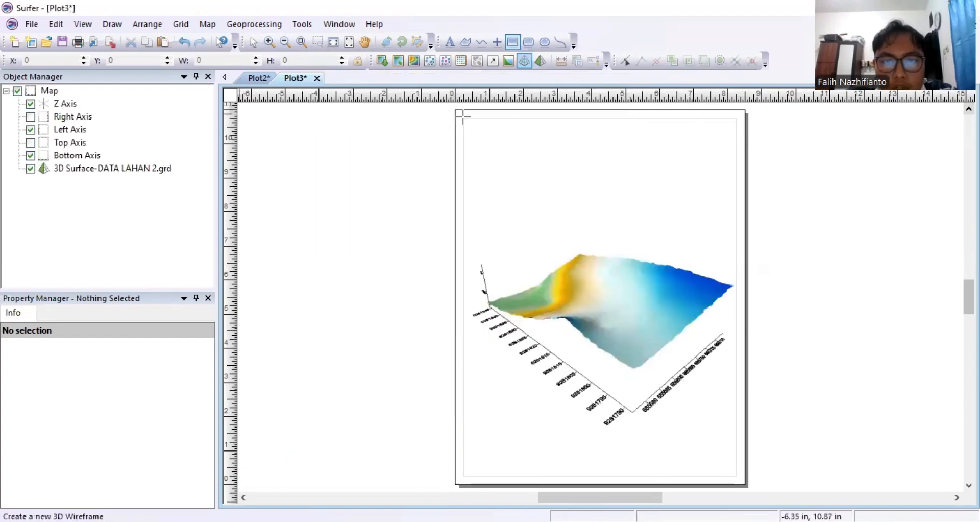
pyautogui.moveTo(464, 118); pyautogui.dragTo(736, 477)
pyautogui.click(254, 41)
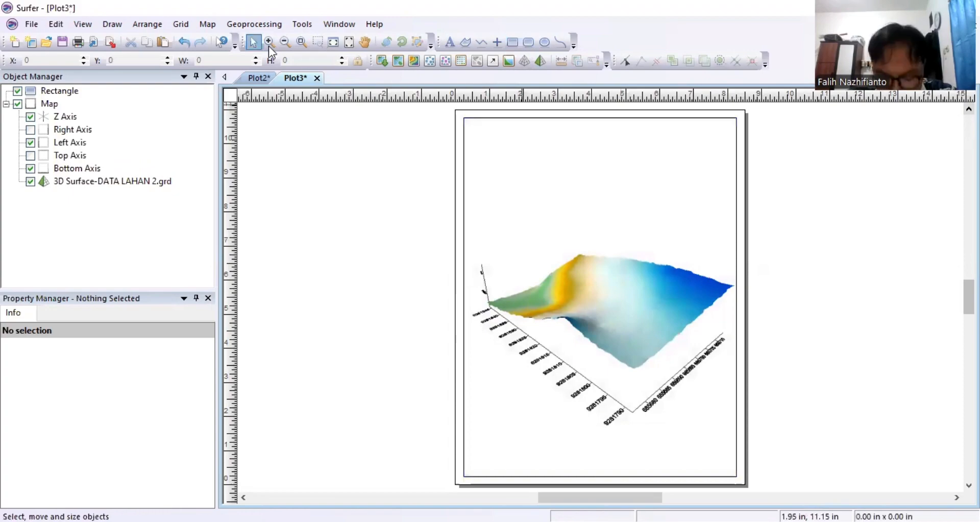
pyautogui.rightClick(555, 280)
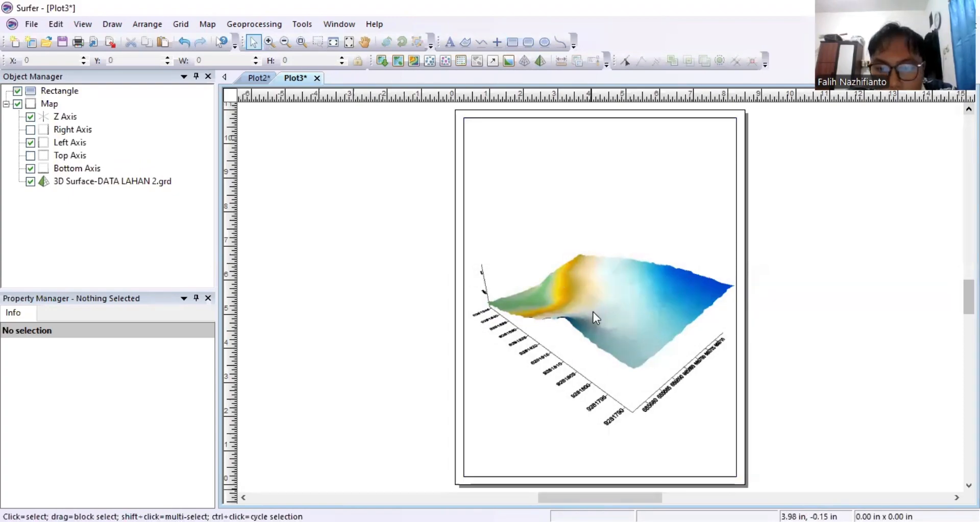
pyautogui.moveTo(663, 355)
pyautogui.click(724, 371)
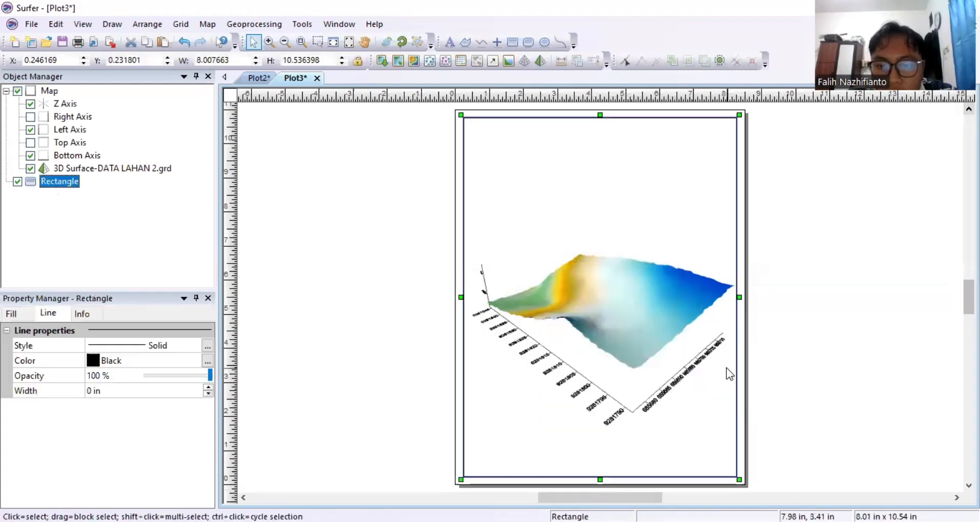
# Add the BATAS LAHAN 2 boundary file to the map as a base layer.
pyautogui.rightClick(65, 90)
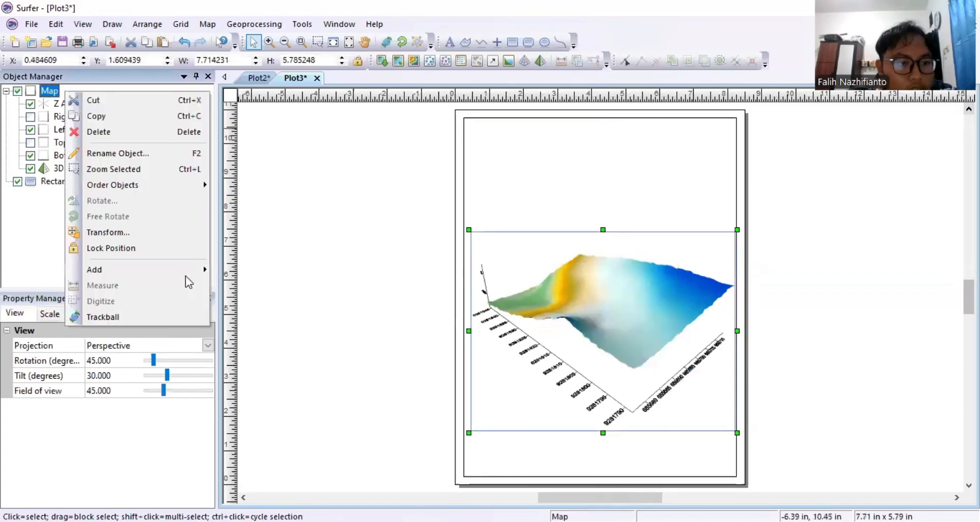
pyautogui.moveTo(171, 275)
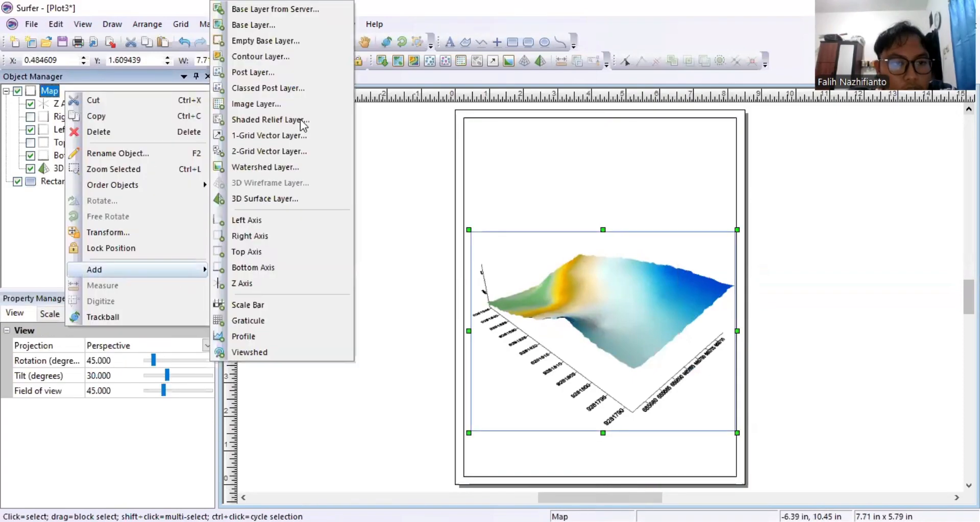
pyautogui.click(262, 29)
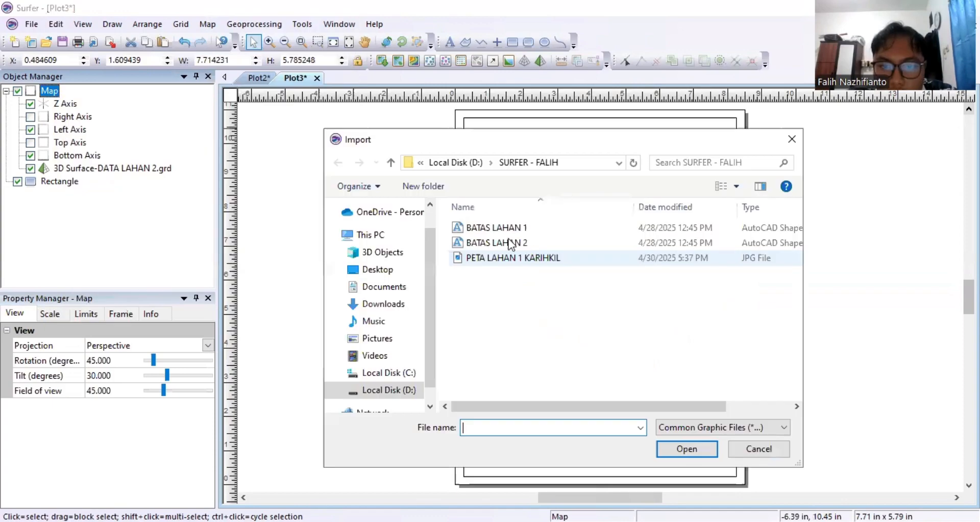
pyautogui.click(510, 242)
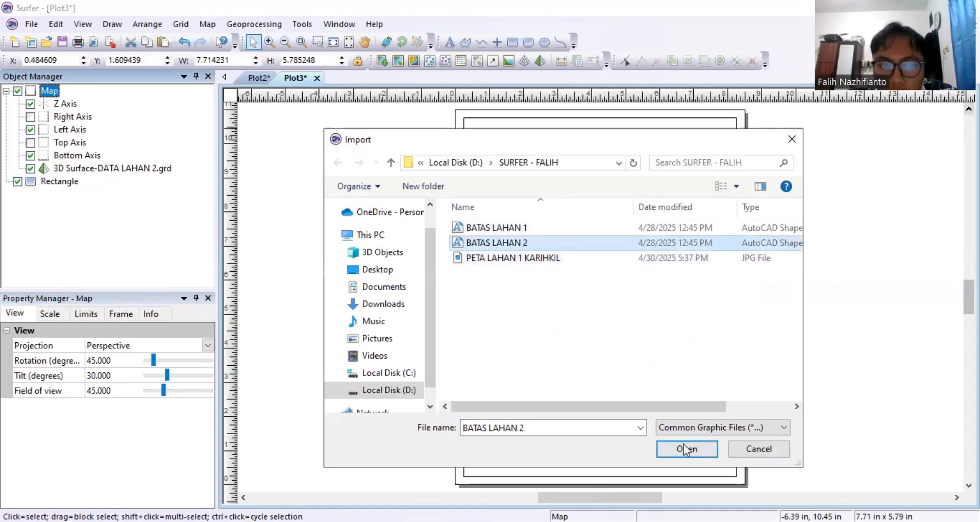
pyautogui.click(682, 448)
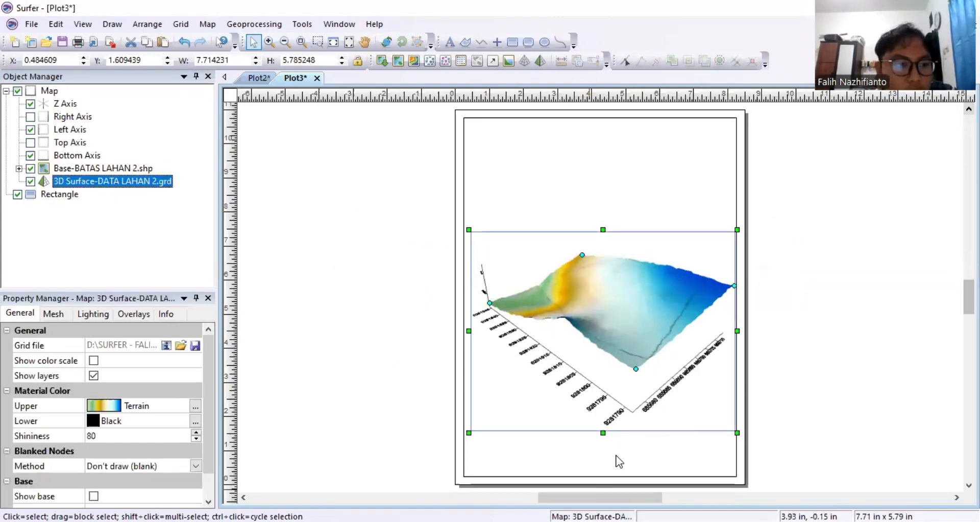
# Apply the Land2 colour scheme to the surface, turn on a solid base, and open its fill colours.
pyautogui.click(104, 406)
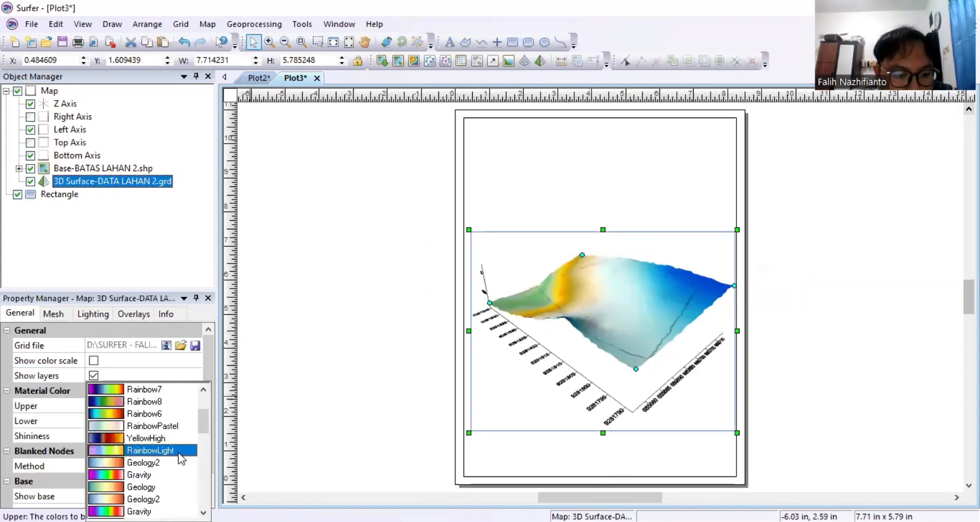
pyautogui.scroll(-6, 151, 472)
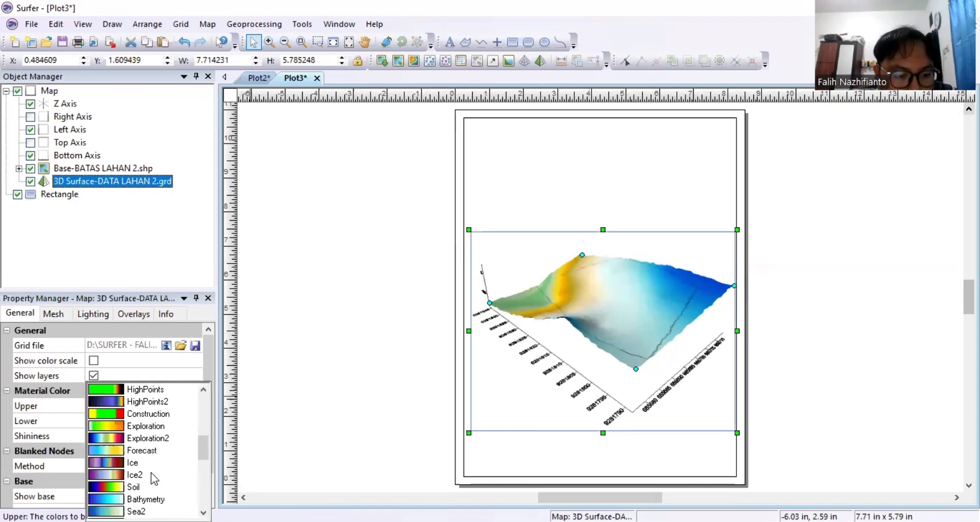
pyautogui.click(93, 361)
pyautogui.scroll(-1, 155, 429)
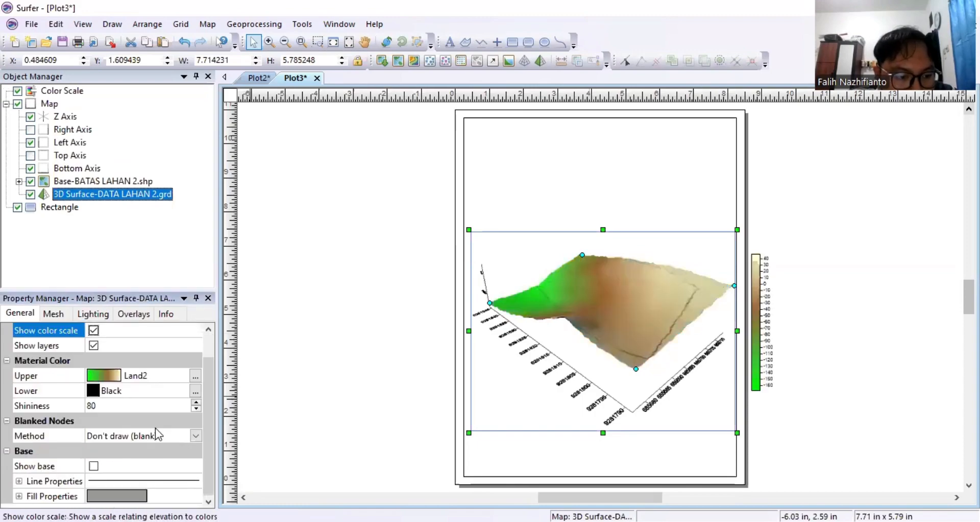
pyautogui.click(93, 465)
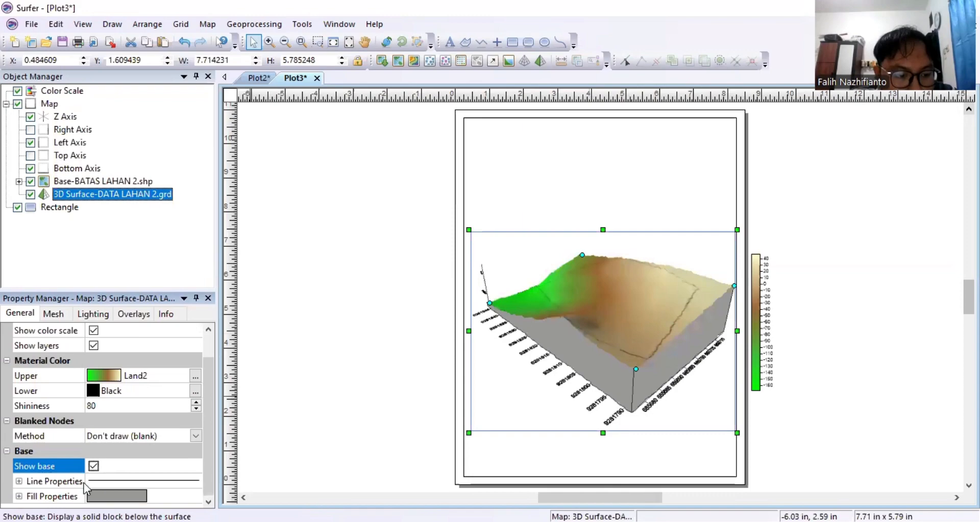
pyautogui.click(59, 493)
pyautogui.click(19, 496)
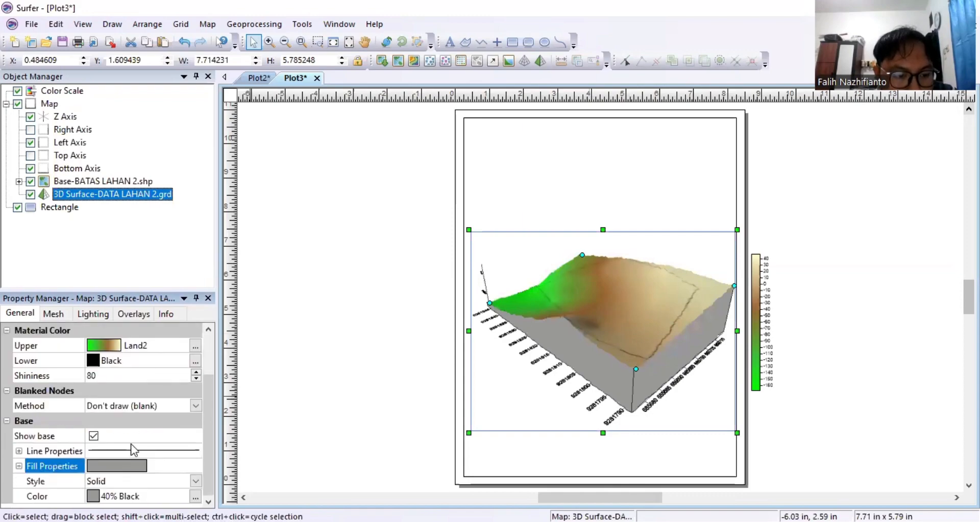
pyautogui.click(128, 494)
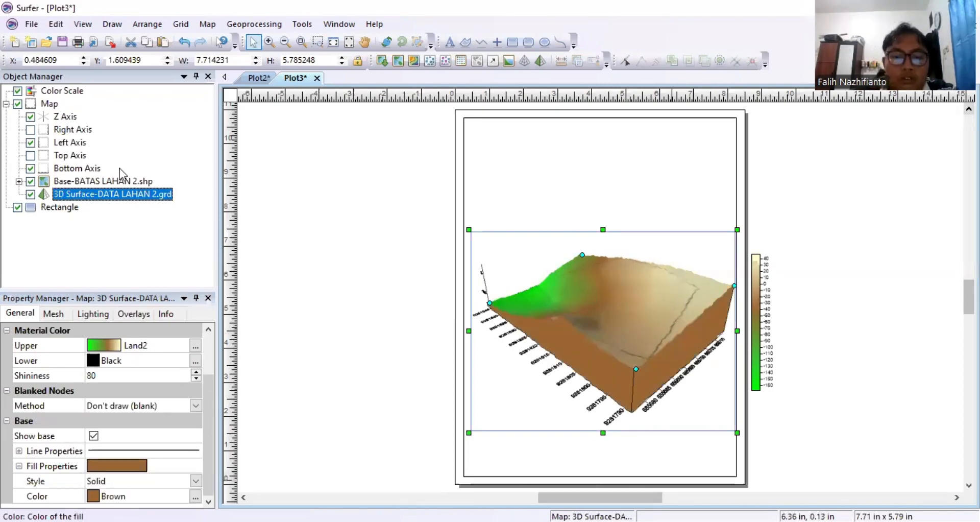
pyautogui.rightClick(56, 104)
pyautogui.moveTo(141, 278)
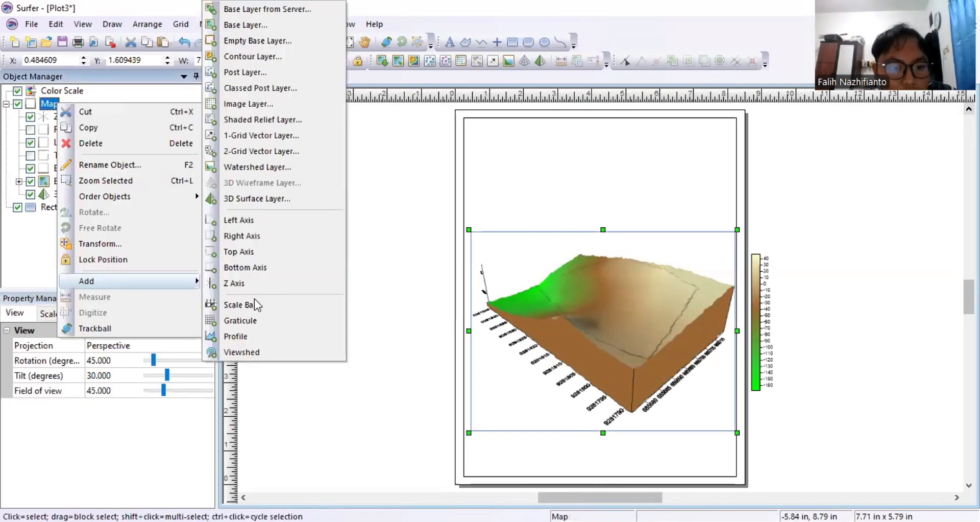
pyautogui.click(254, 302)
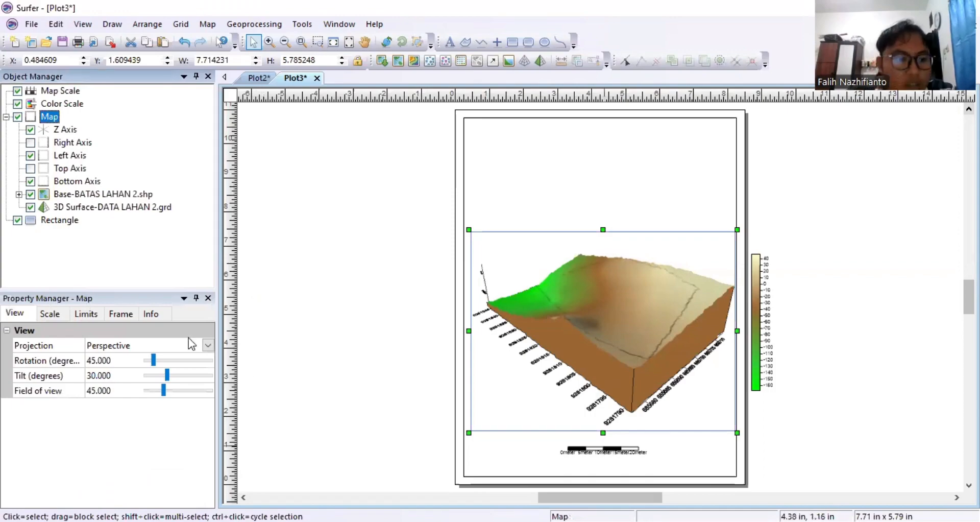
pyautogui.scroll(-1, 139, 436)
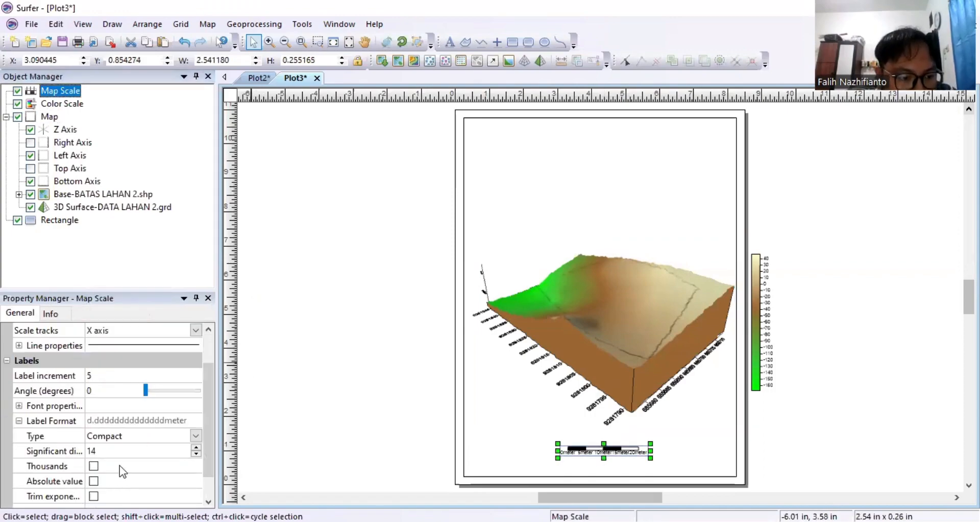
pyautogui.scroll(-1, 117, 468)
pyautogui.scroll(2, 114, 459)
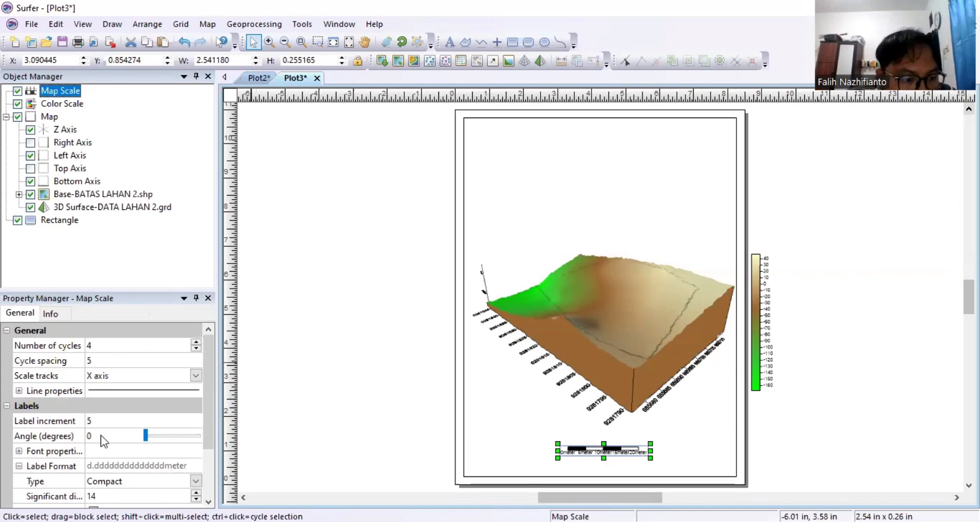
pyautogui.scroll(-2, 101, 437)
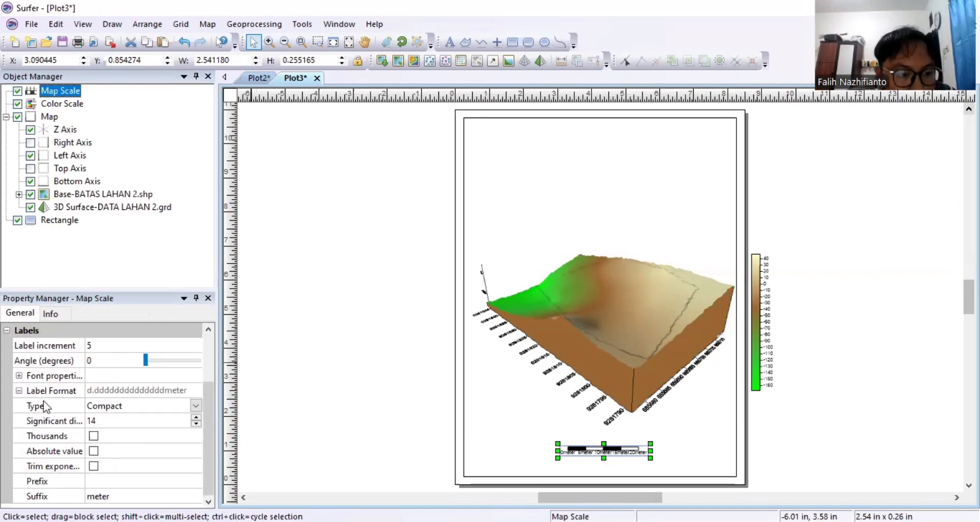
pyautogui.scroll(2, 44, 400)
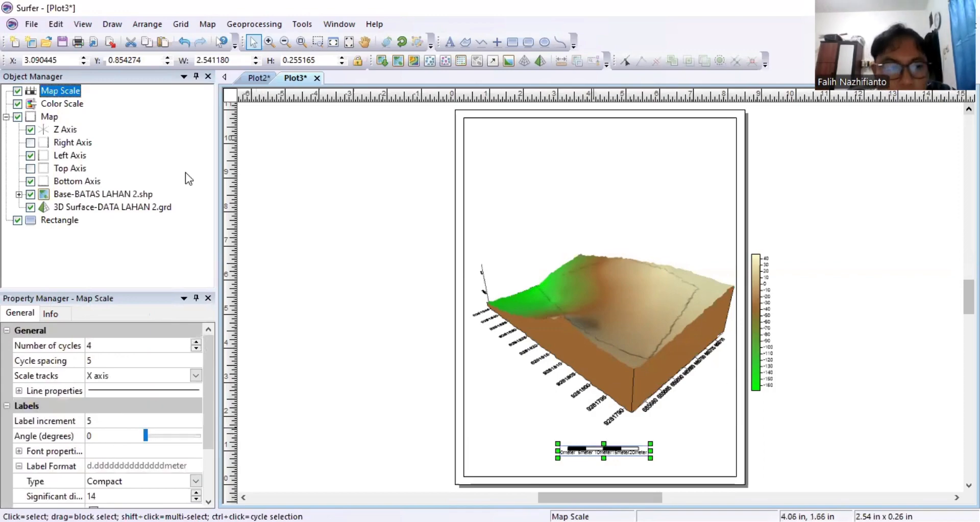
pyautogui.click(63, 104)
# Title the colour scale 'Elevasi' in bold, centred 15 pt Times New Roman.
pyautogui.rightClick(63, 104)
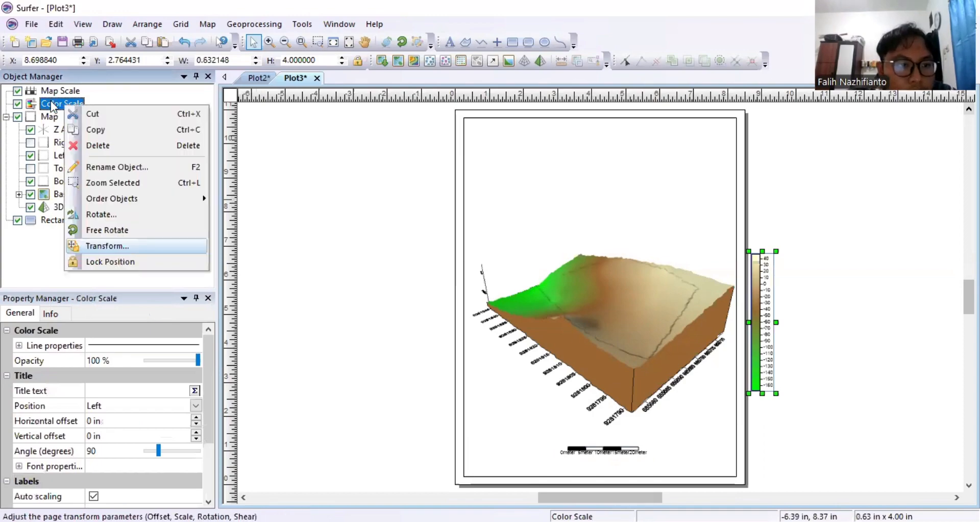
pyautogui.click(117, 391)
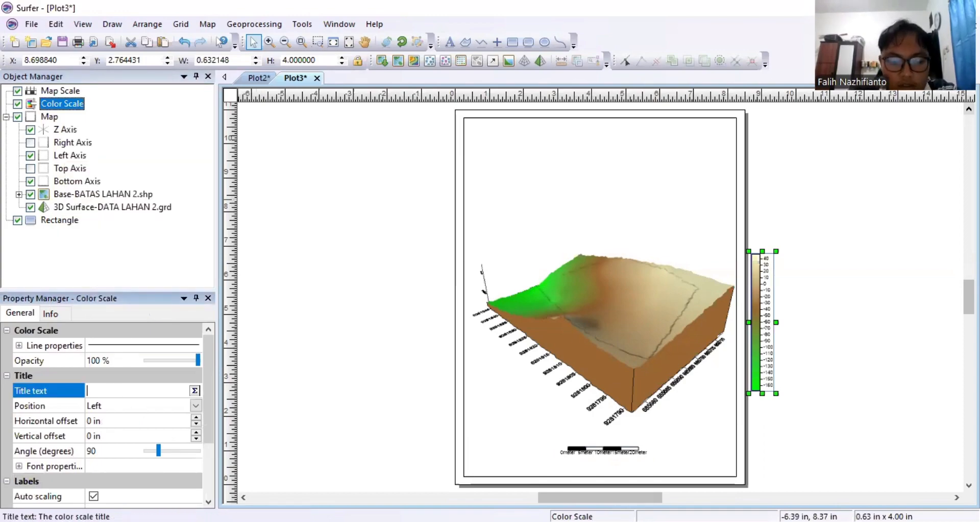
pyautogui.write('Elevasi')
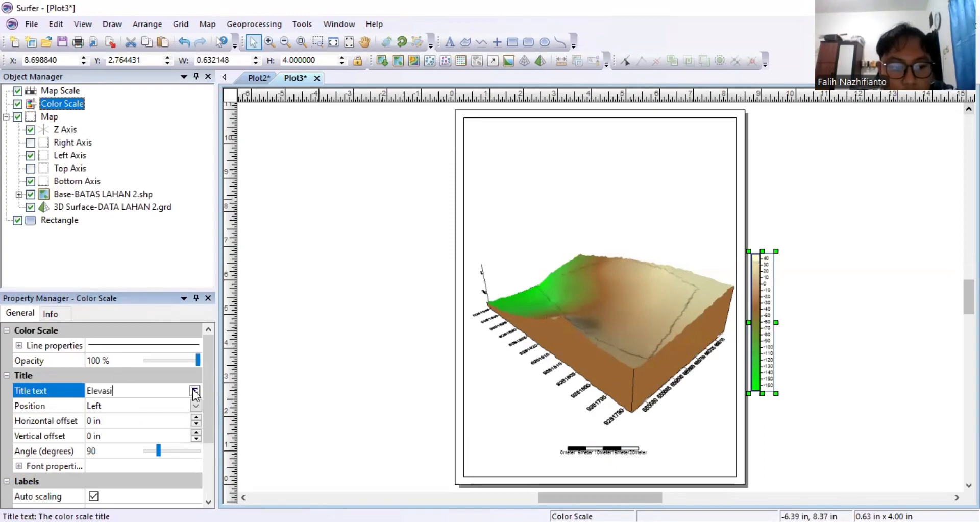
pyautogui.click(195, 391)
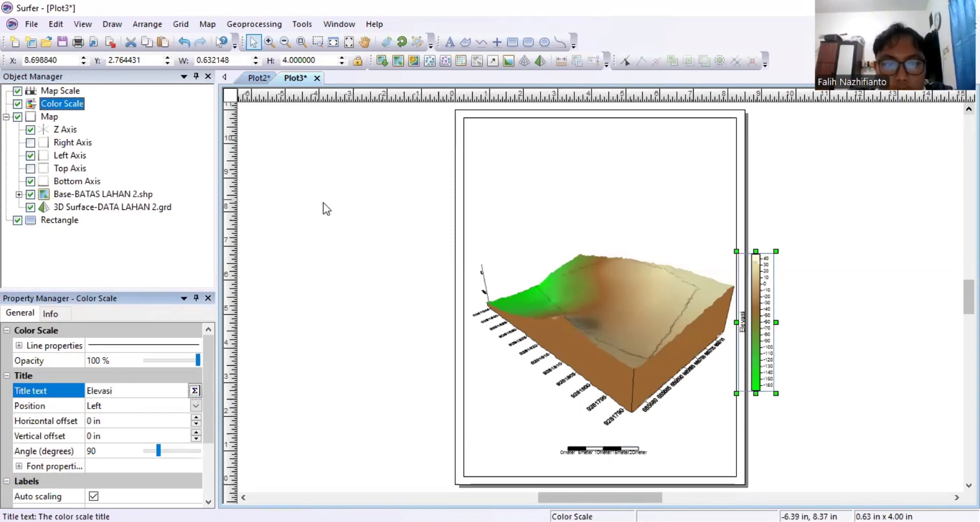
pyautogui.click(362, 186)
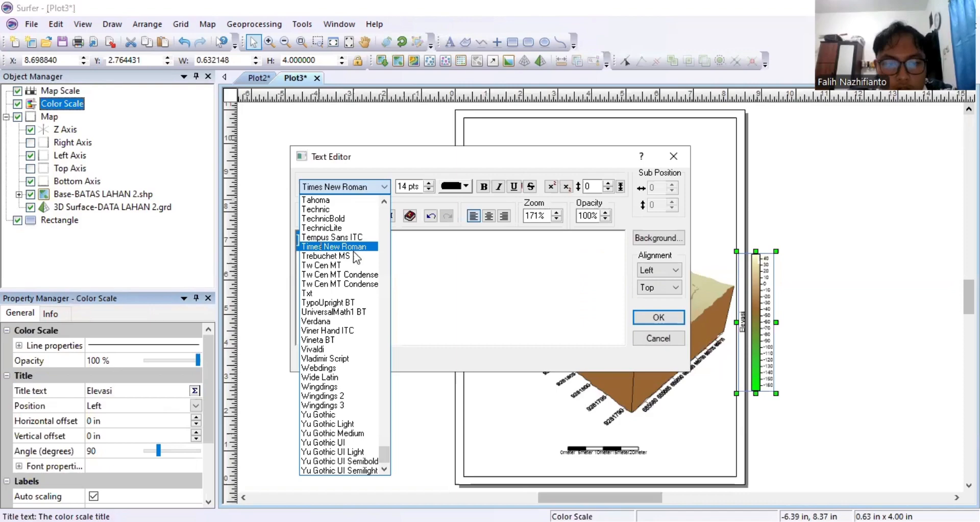
pyautogui.click(412, 187)
pyautogui.press('BackSpace')
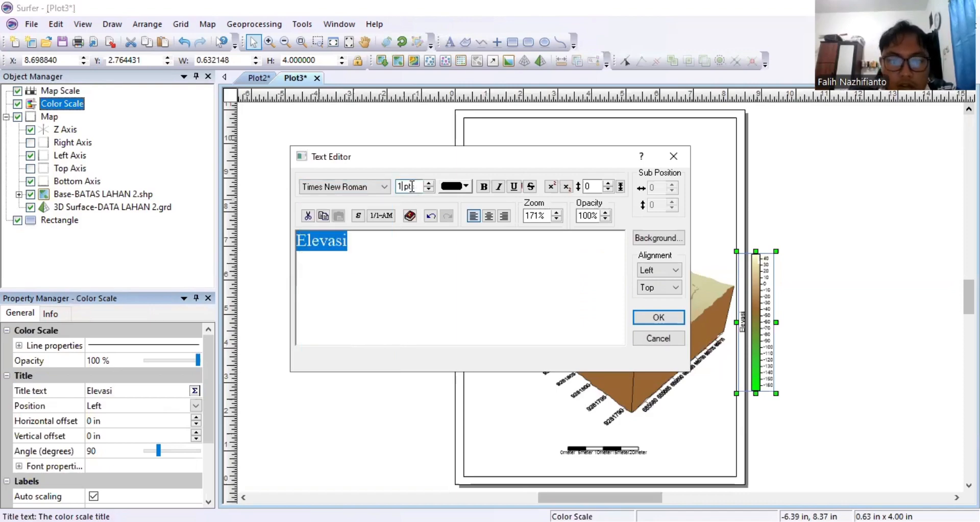
pyautogui.write('5')
pyautogui.click(481, 188)
pyautogui.click(488, 216)
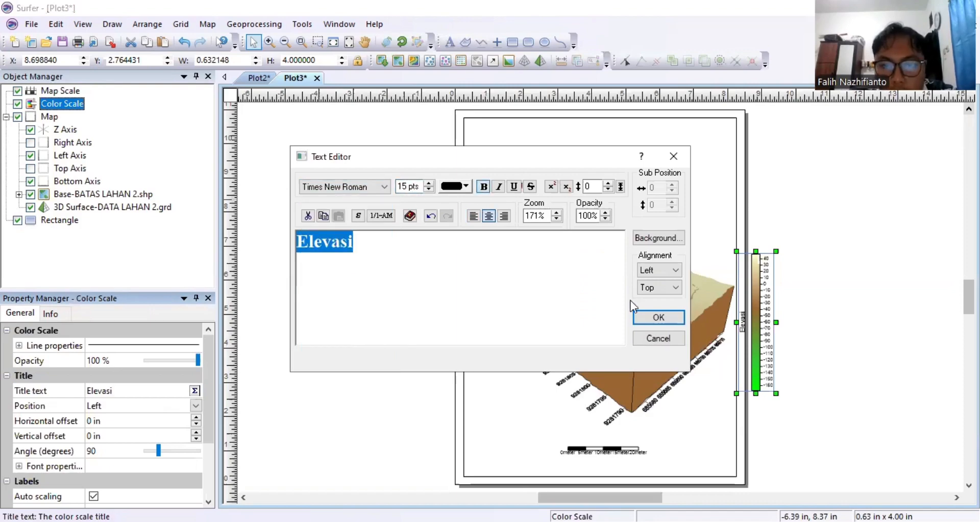
pyautogui.click(659, 318)
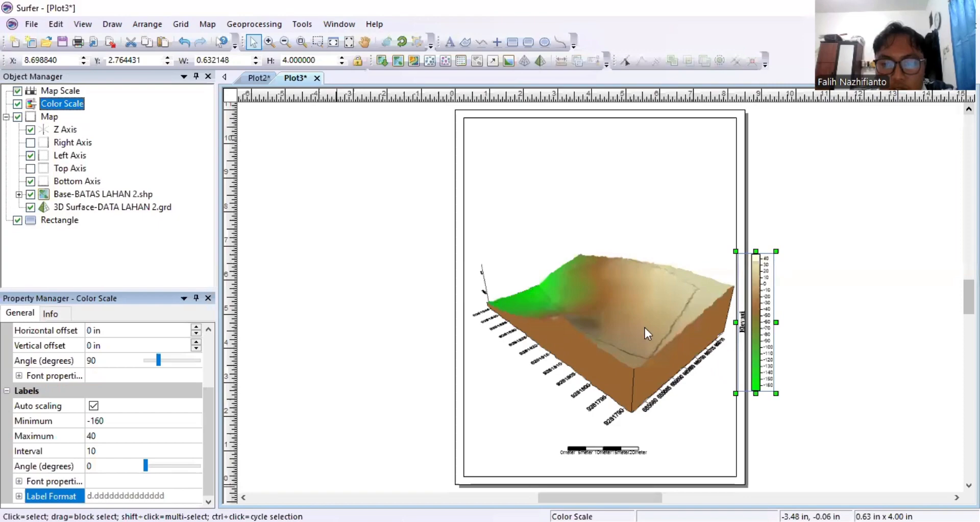
pyautogui.click(584, 299)
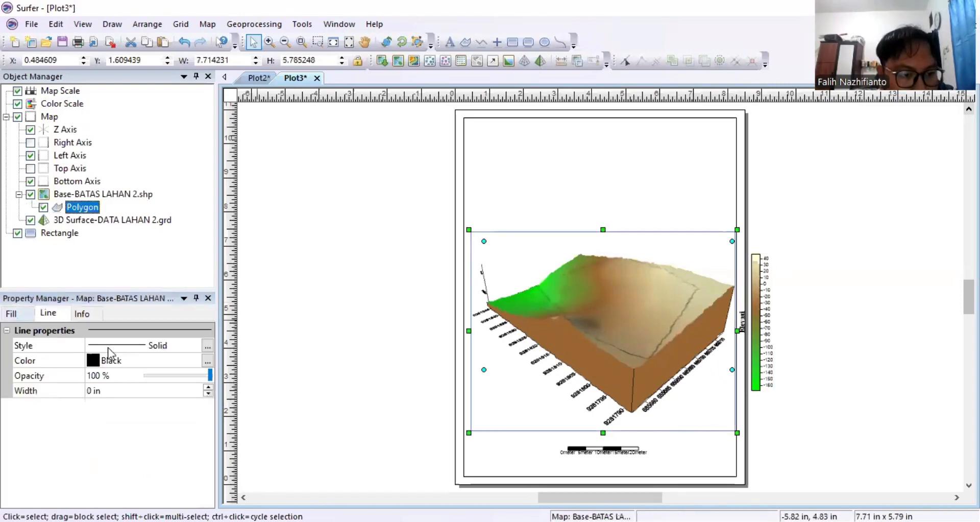
# Thicken the land boundary line to 0.05 in.
pyautogui.click(209, 387)
pyautogui.click(209, 386)
pyautogui.click(209, 387)
pyautogui.click(208, 387)
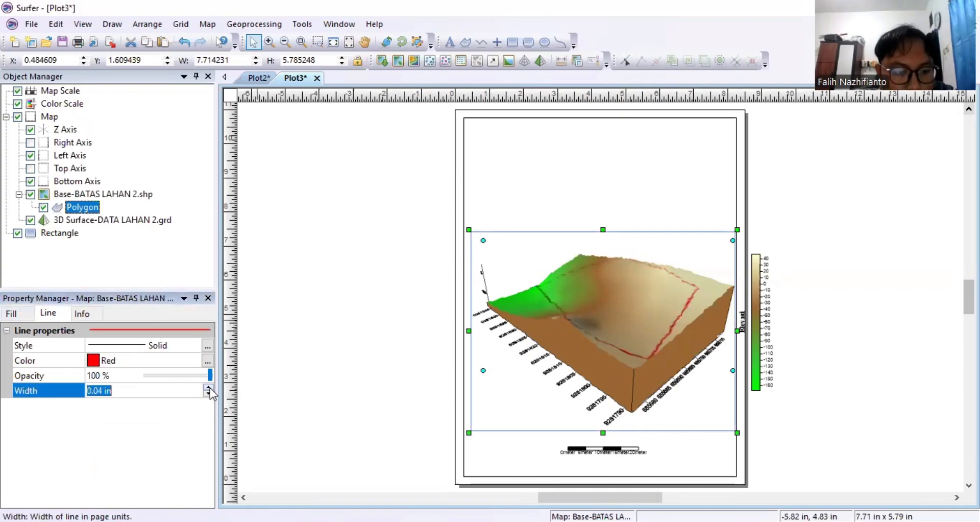
pyautogui.click(208, 386)
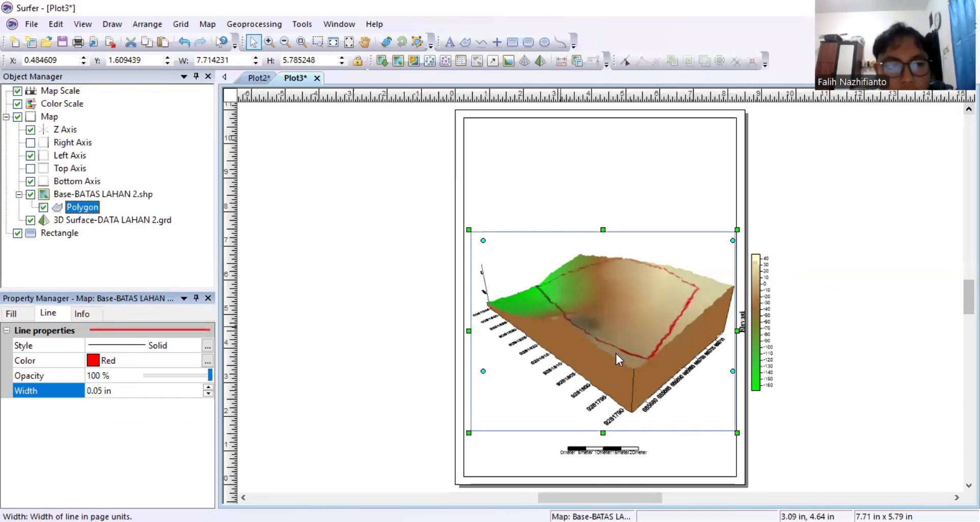
# Place a north arrow point near the page's top right and tilt it slightly.
pyautogui.click(497, 42)
pyautogui.click(695, 174)
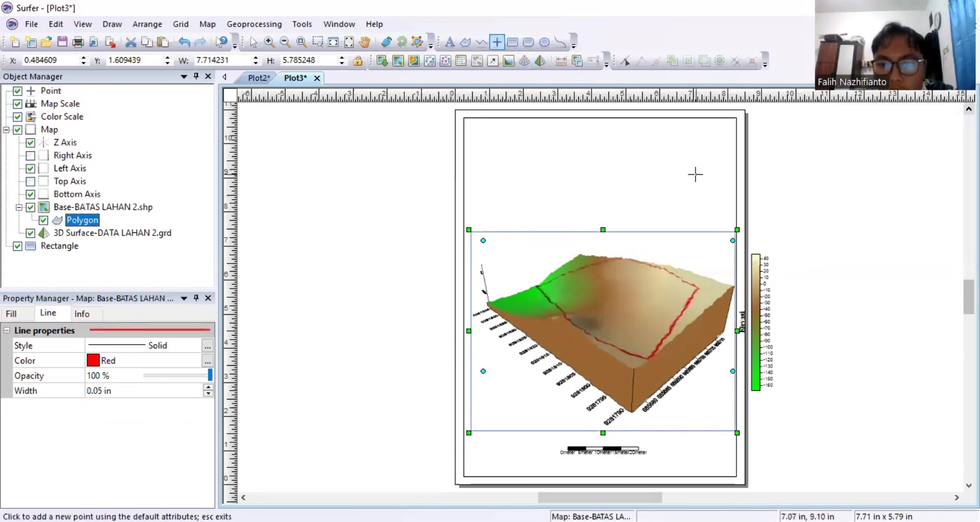
pyautogui.press('Escape')
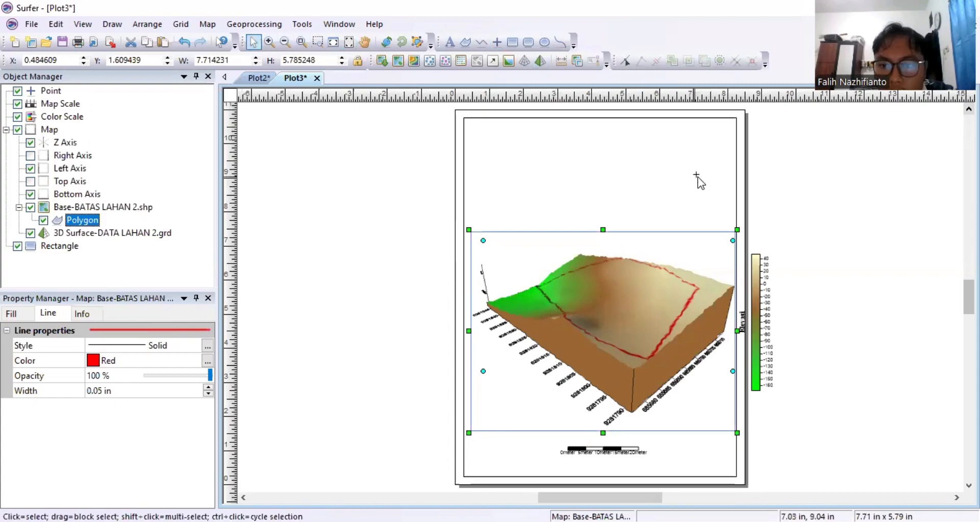
pyautogui.click(697, 176)
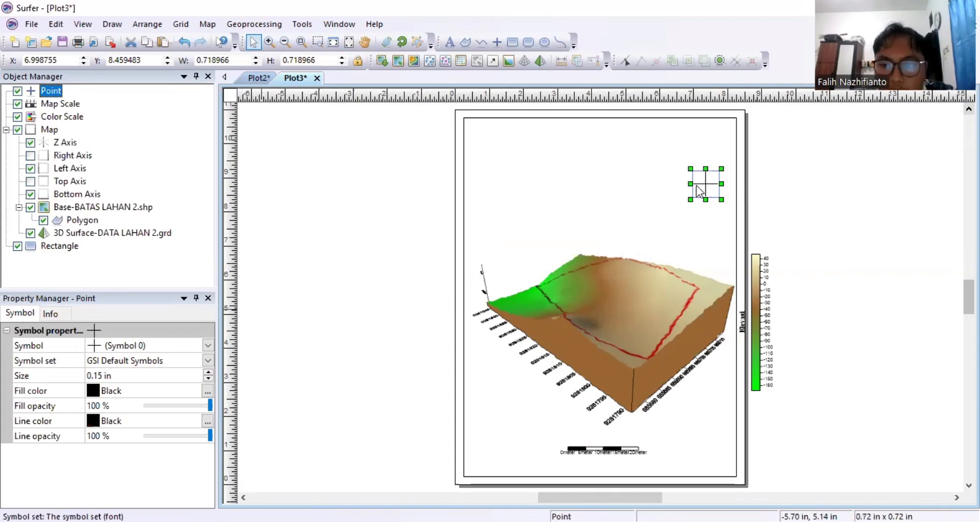
pyautogui.click(402, 42)
pyautogui.moveTo(694, 188); pyautogui.dragTo(699, 199)
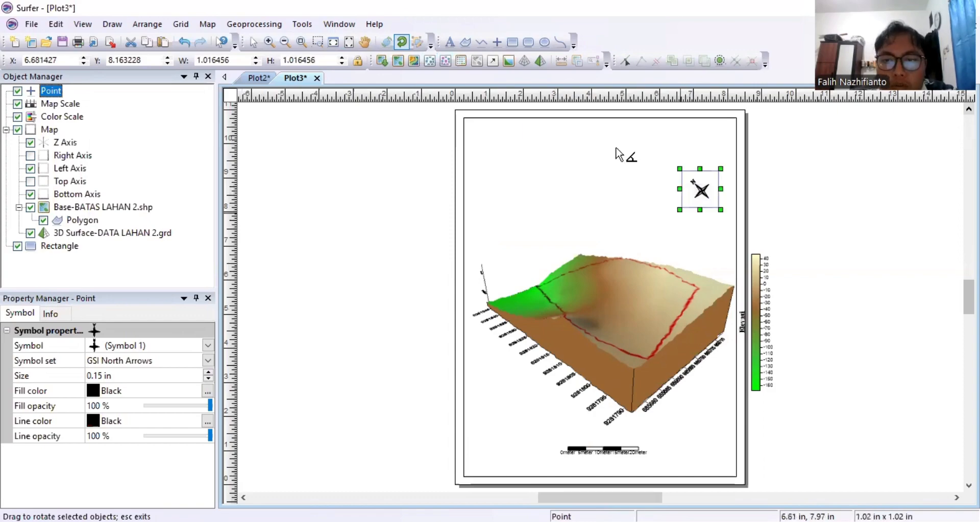
pyautogui.click(450, 44)
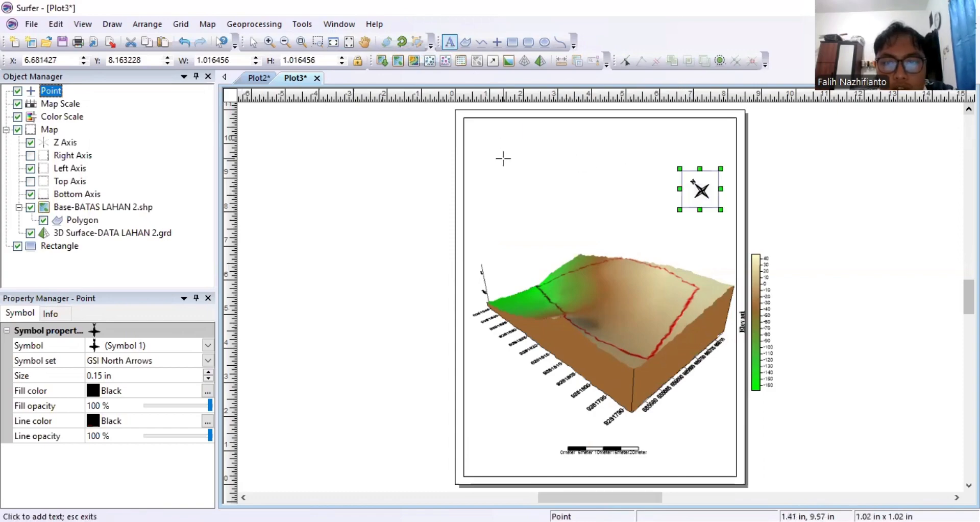
# Add the centred title text 'PETA 3D LAHAN 2 KARIHKIL' near the top of the page.
pyautogui.click(355, 248)
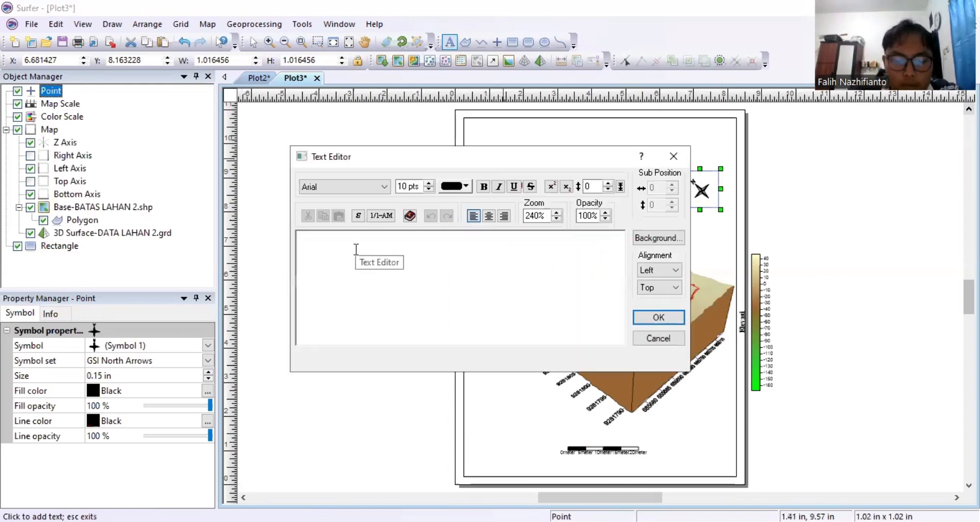
pyautogui.write('PETA 3D LAHAN')
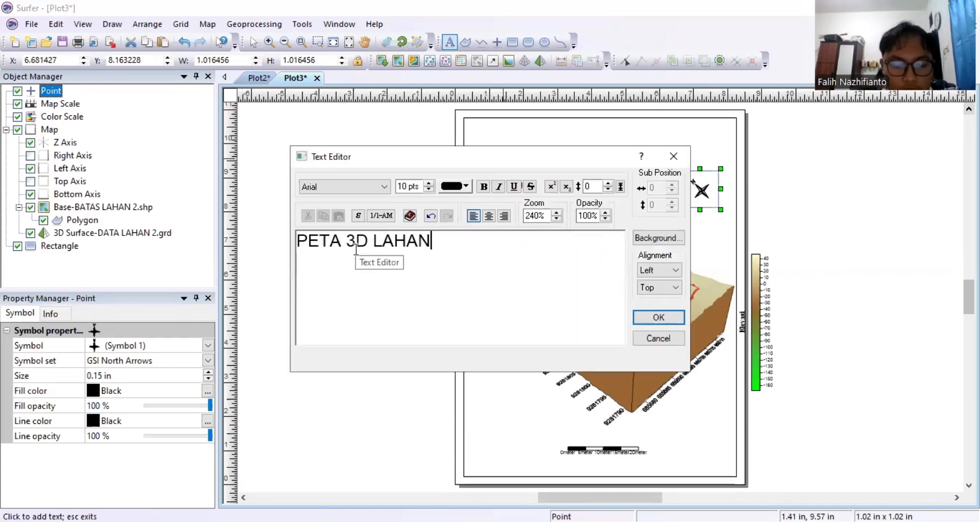
pyautogui.write(' 2 KARA')
pyautogui.press('BackSpace')
pyautogui.write('IH')
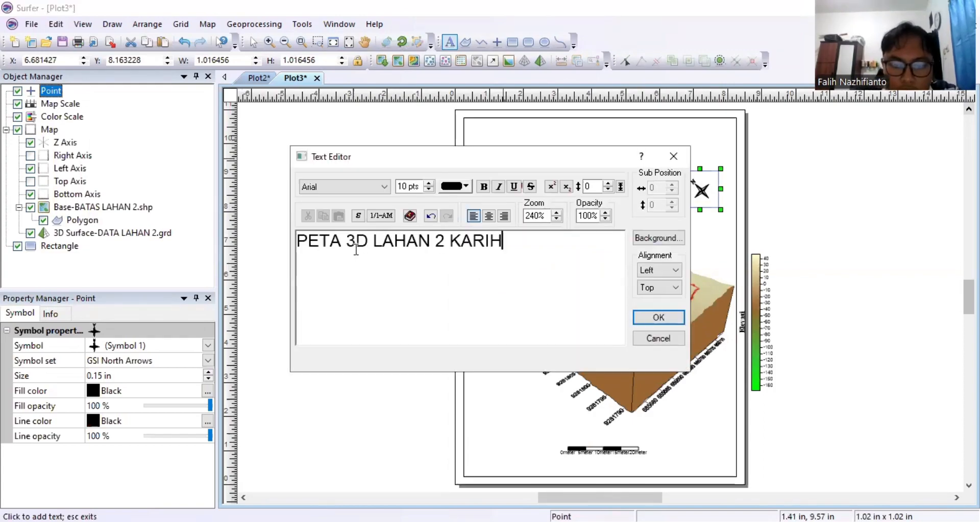
pyautogui.write('KIL')
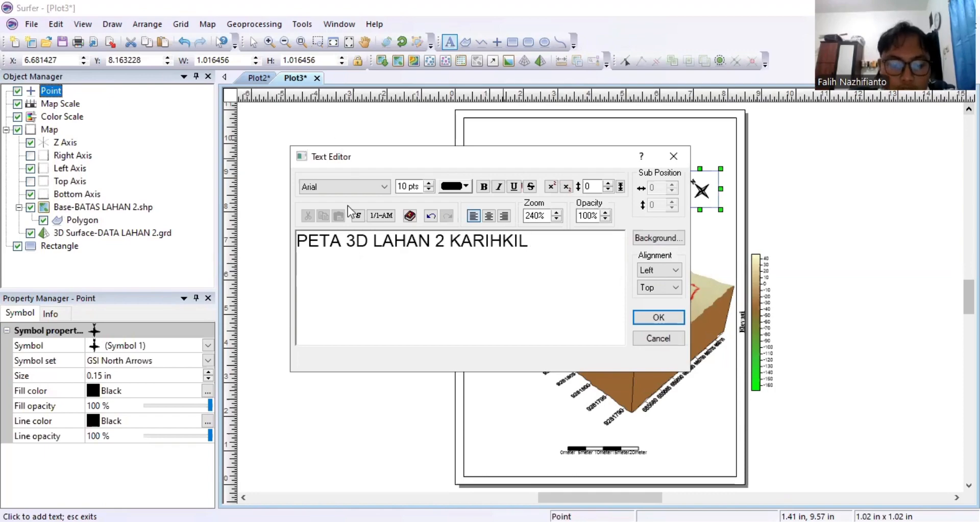
pyautogui.click(357, 186)
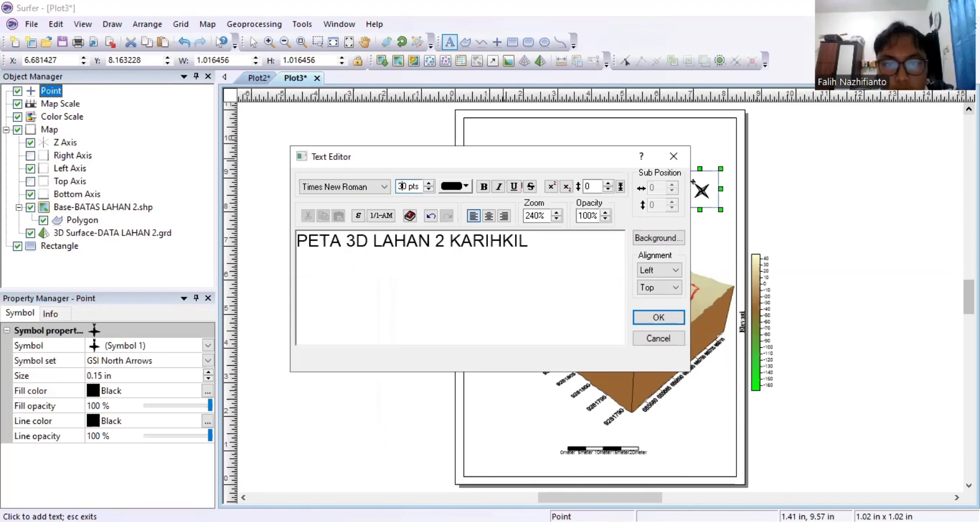
pyautogui.click(484, 188)
pyautogui.click(485, 216)
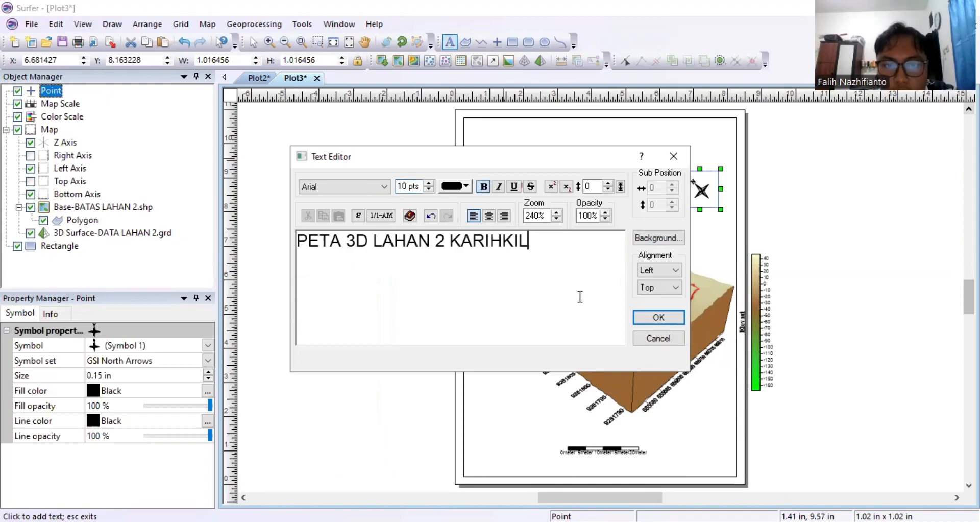
pyautogui.click(659, 317)
pyautogui.press('Escape')
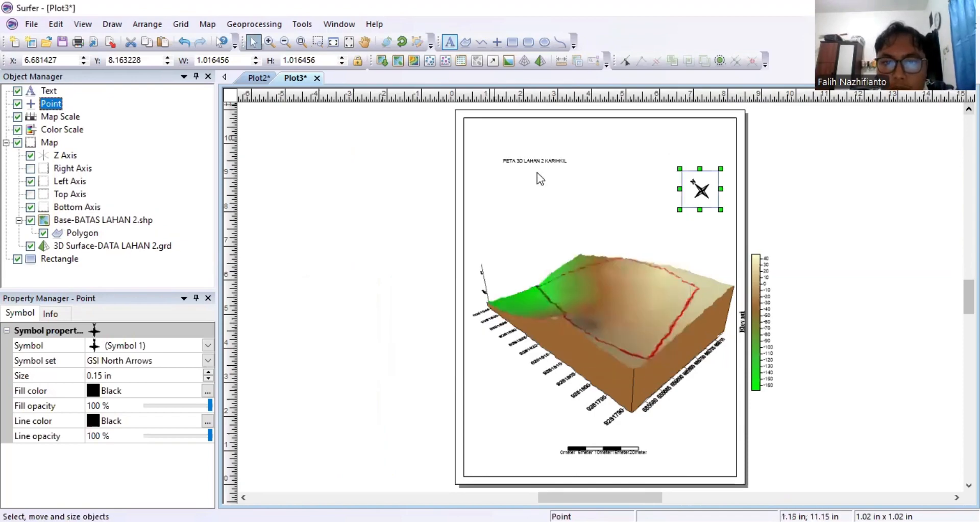
pyautogui.click(535, 160)
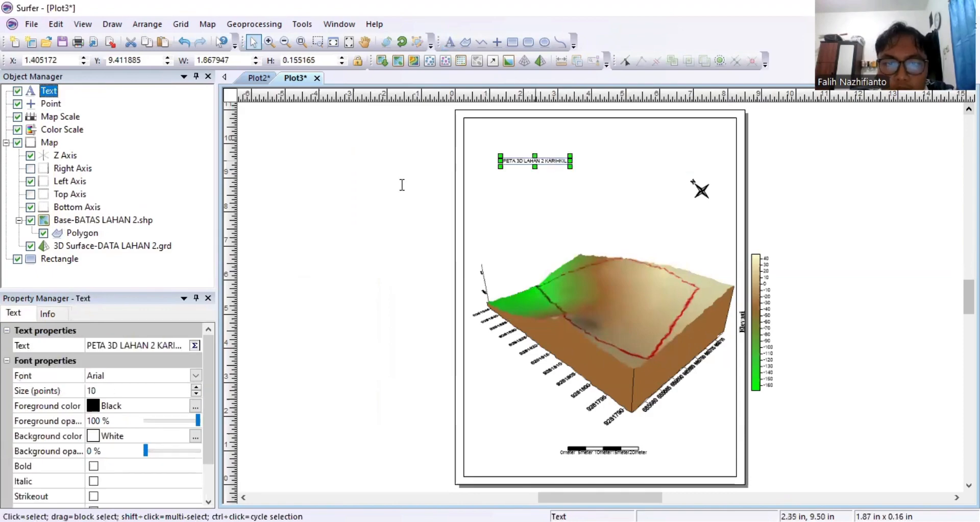
# Format the title as bold Times New Roman at 30 pt.
pyautogui.moveTo(403, 187); pyautogui.dragTo(339, 186)
pyautogui.write('30 pts')
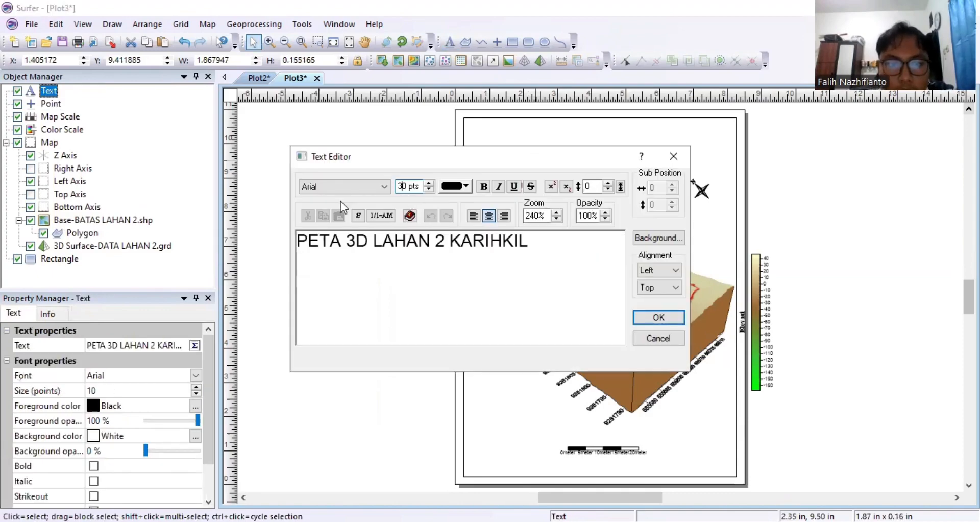
pyautogui.click(342, 186)
pyautogui.write('ti')
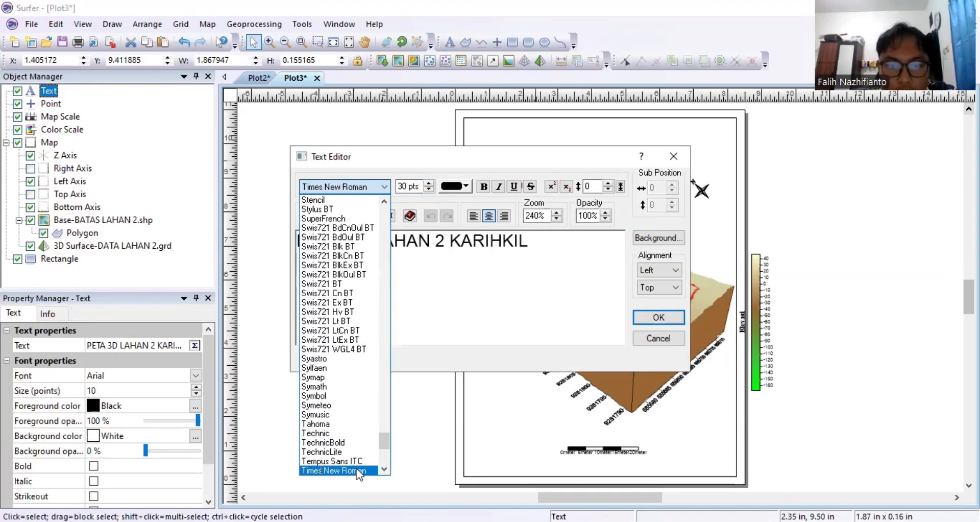
pyautogui.click(357, 469)
pyautogui.click(482, 187)
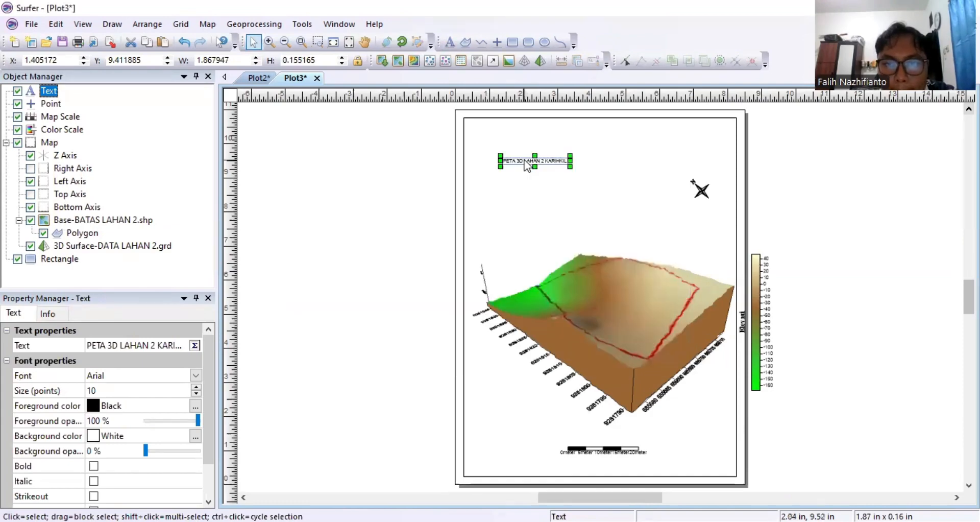
# Reapply bold 30 pt Times New Roman to the title and duplicate it.
pyautogui.doubleClick(526, 165)
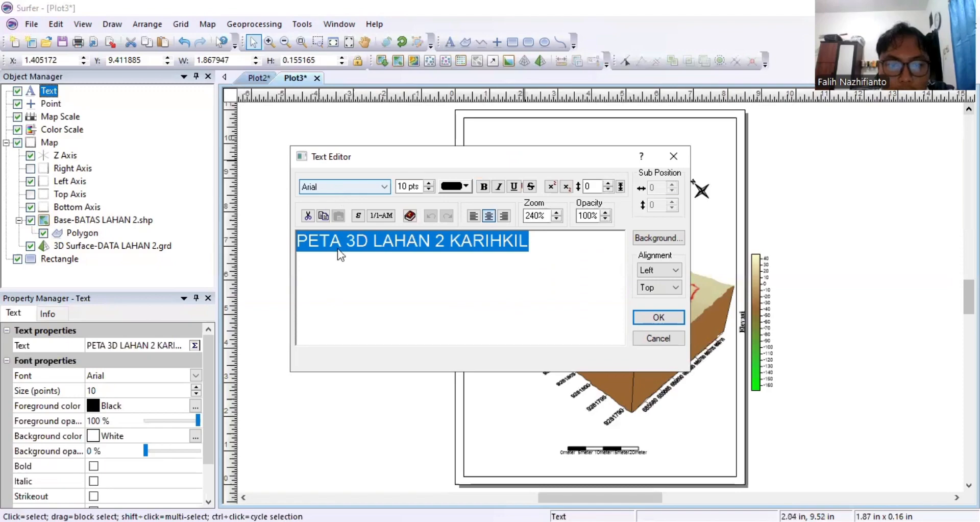
pyautogui.click(346, 188)
pyautogui.write('ti')
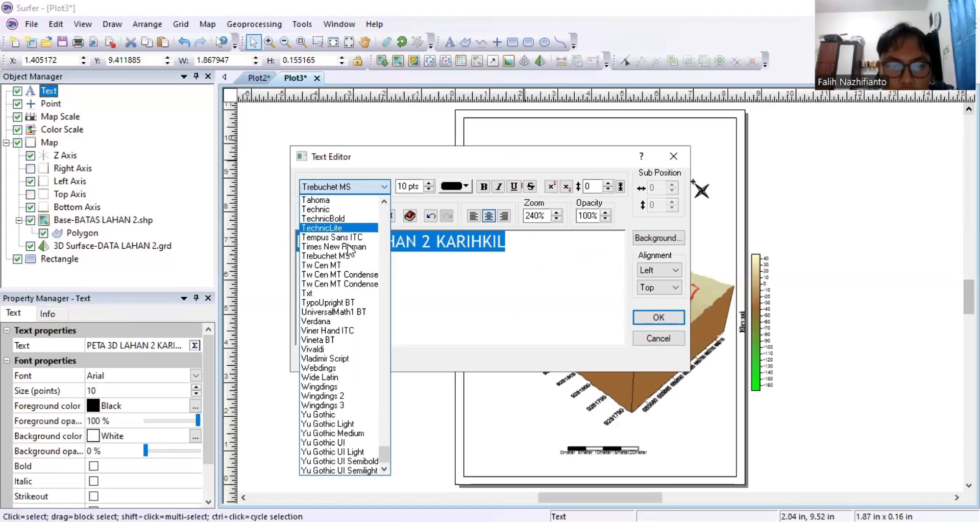
pyautogui.click(402, 188)
pyautogui.press('BackSpace')
pyautogui.write('3')
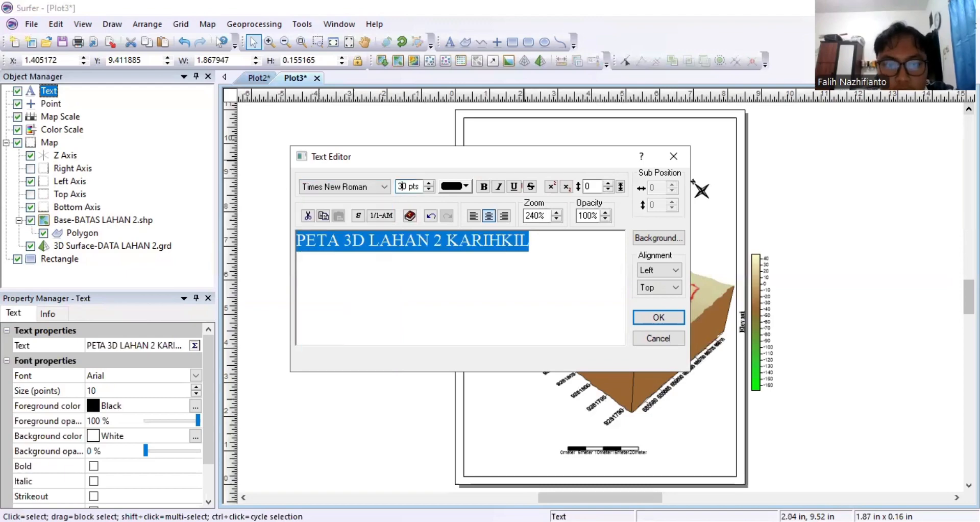
pyautogui.click(483, 187)
pyautogui.click(656, 317)
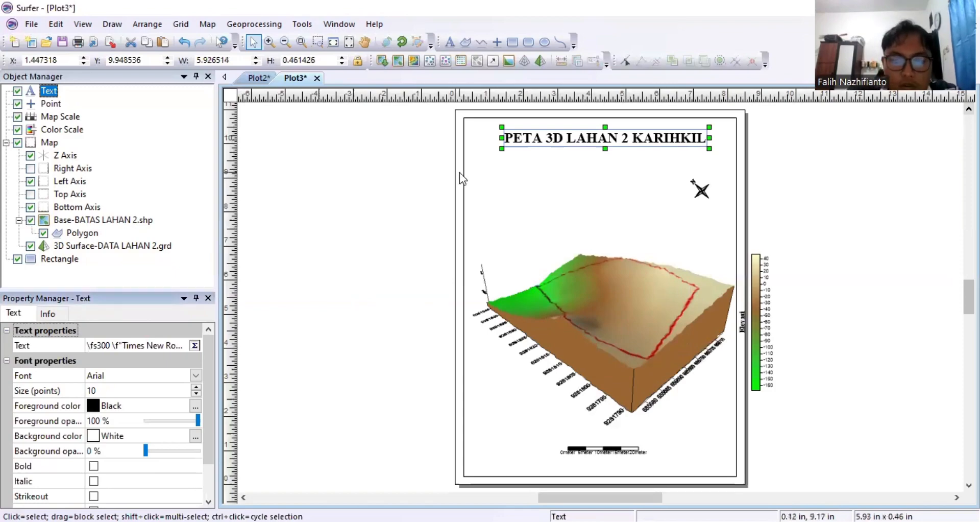
pyautogui.hotkey('ctrl', 'c')
pyautogui.hotkey('ctrl', 'v')
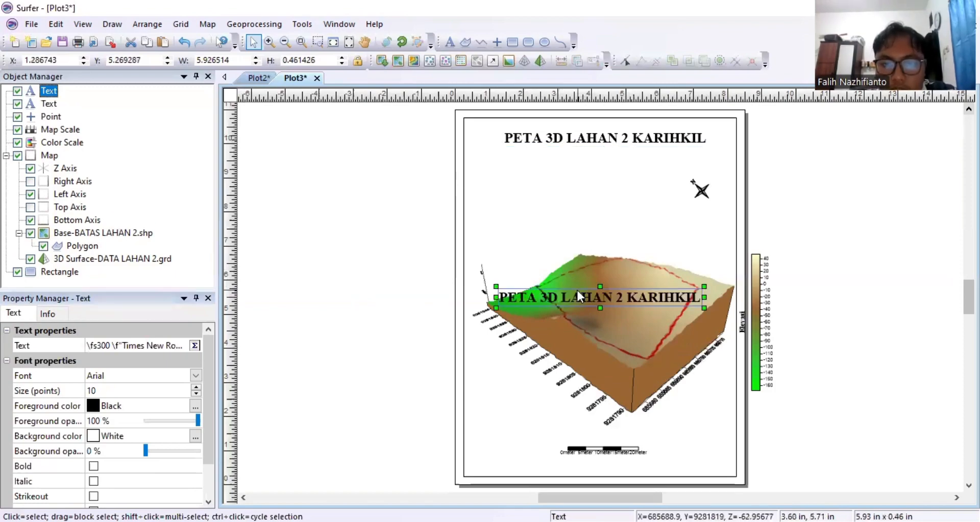
# Replace the copied title text with the author's name and student number, PARALEL 1, and 30 APRIL 2025.
pyautogui.press('Return')
pyautogui.press('BackSpace')
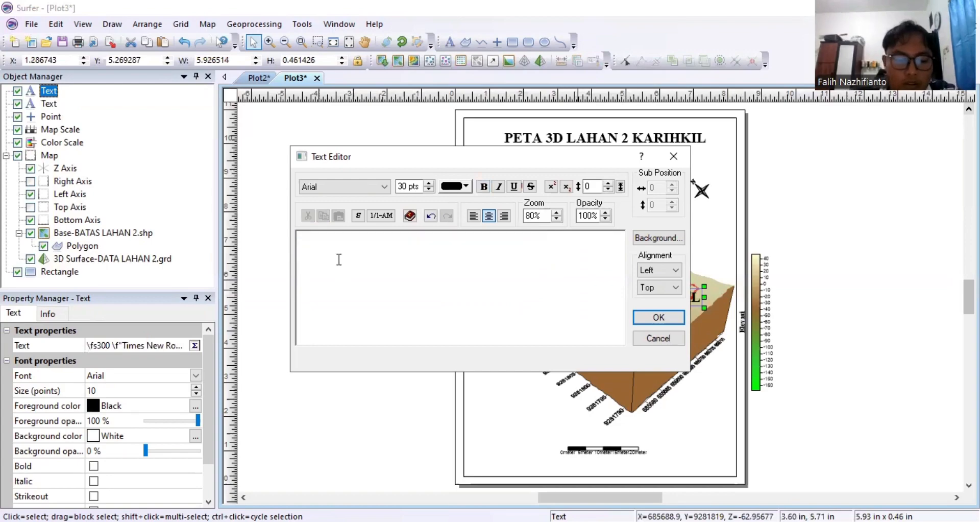
pyautogui.write('FALIH NAZHIFI')
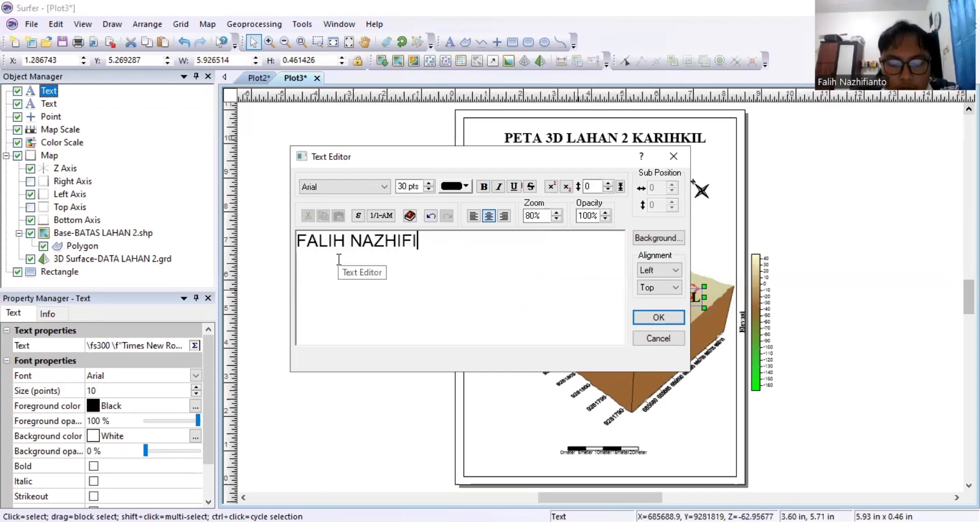
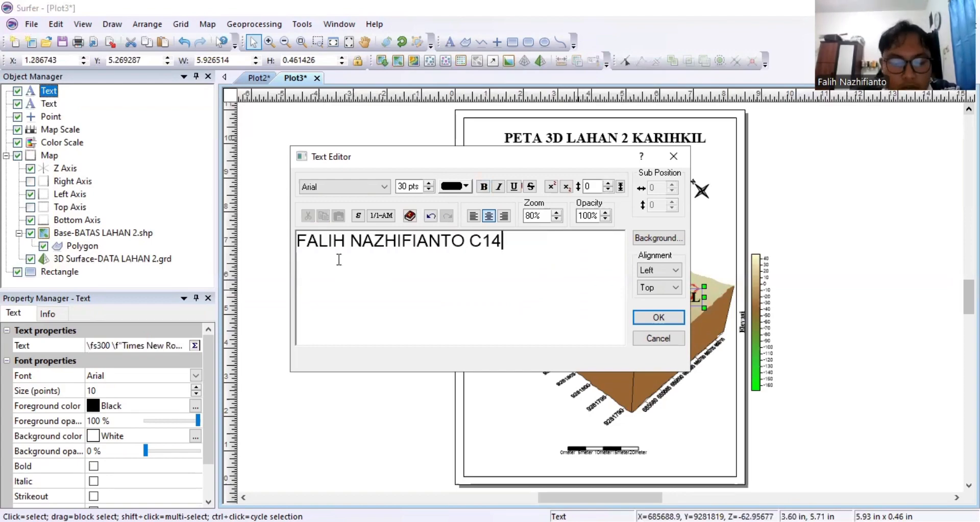
pyautogui.press('Return')
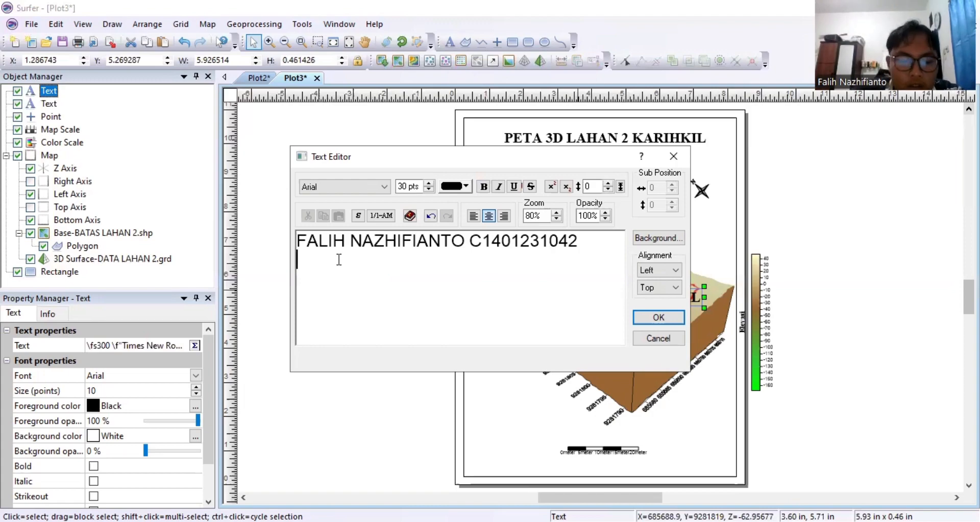
pyautogui.press('Tab')
pyautogui.write('PARALEL 1')
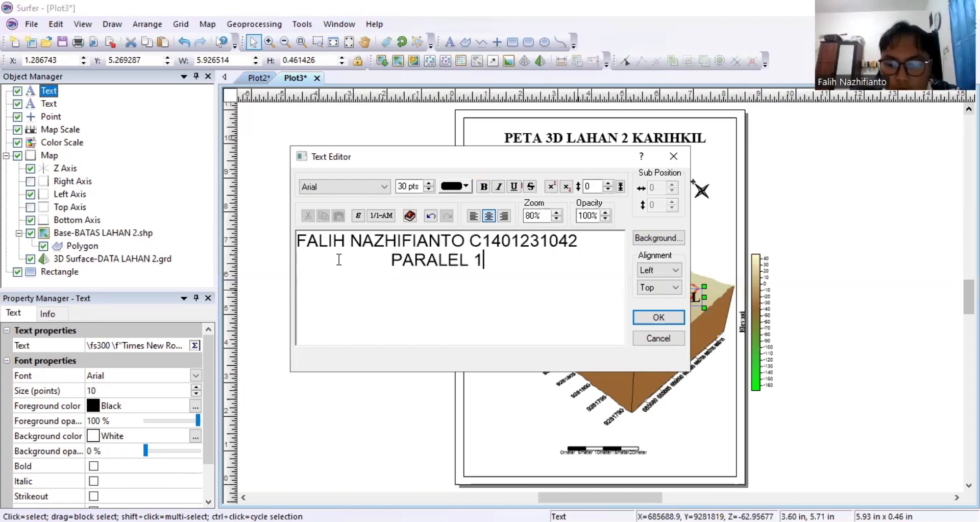
pyautogui.press('Return')
pyautogui.write('3')
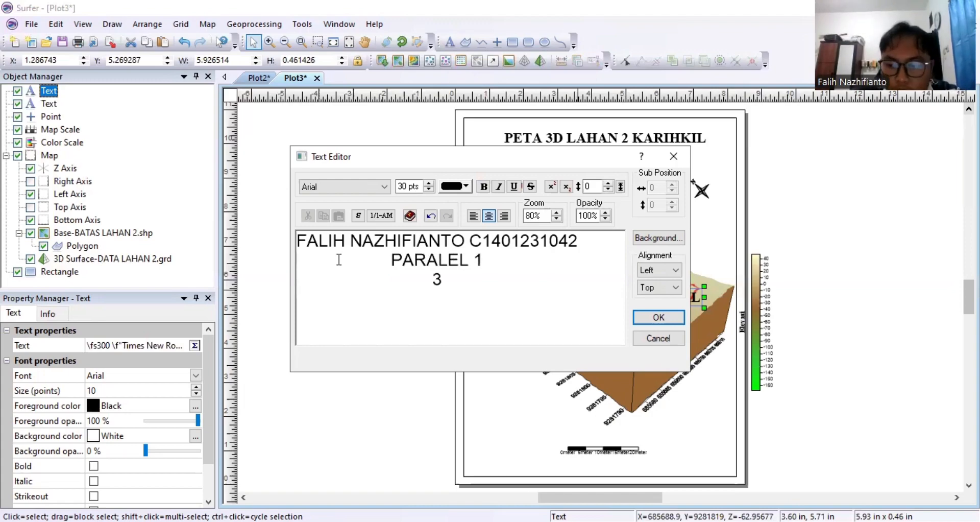
pyautogui.write('0 APRIL 2025')
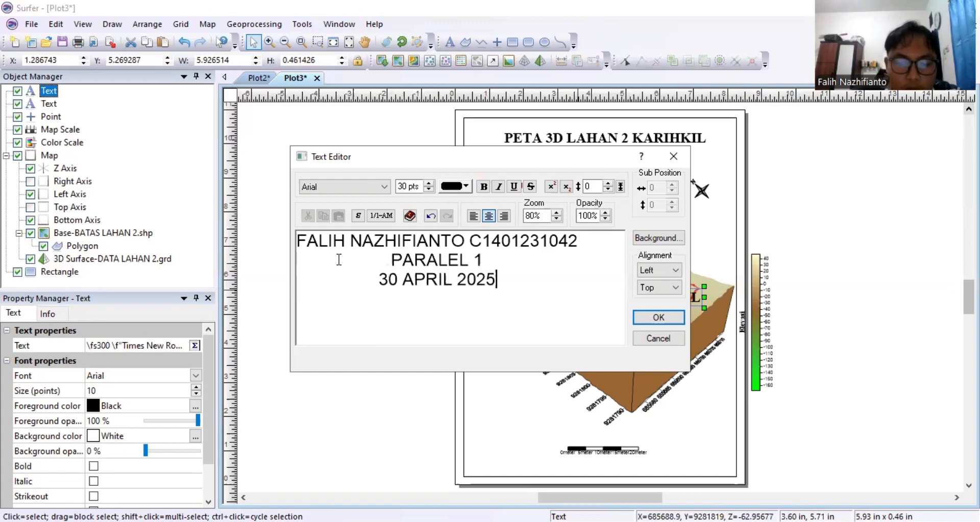
# Make the author block left-aligned 20 pt Times New Roman and move it just below the title.
pyautogui.moveTo(523, 275); pyautogui.dragTo(389, 260)
pyautogui.hotkey('ctrl', 'a')
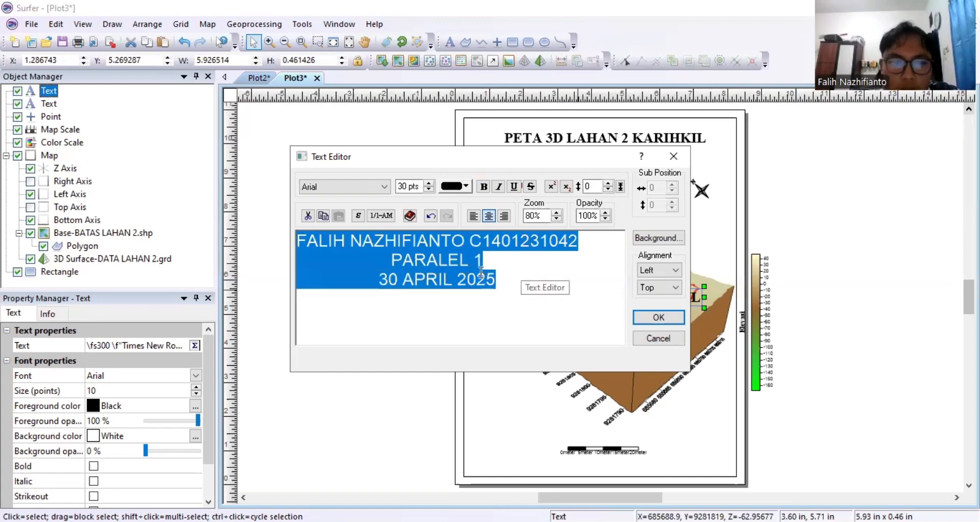
pyautogui.click(384, 186)
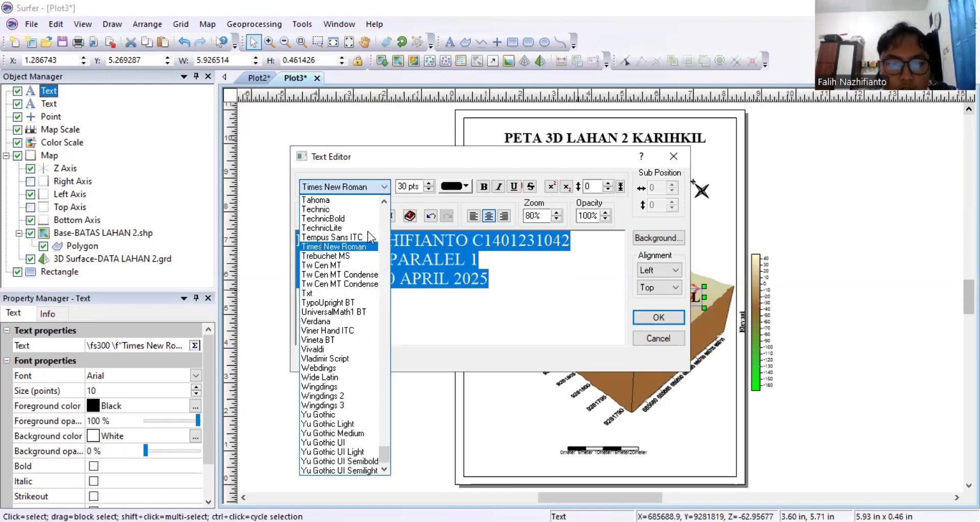
pyautogui.click(359, 247)
pyautogui.click(404, 186)
pyautogui.press('BackSpace')
pyautogui.write('2')
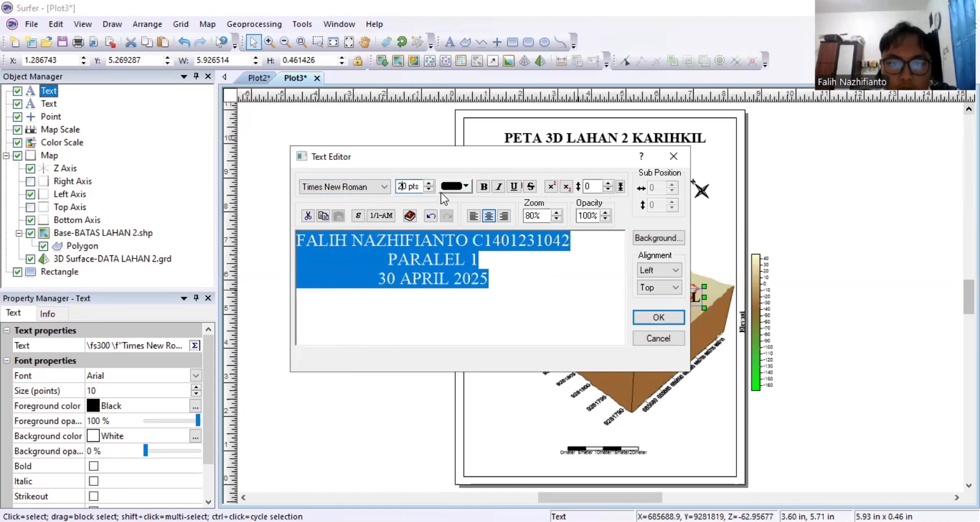
pyautogui.click(476, 216)
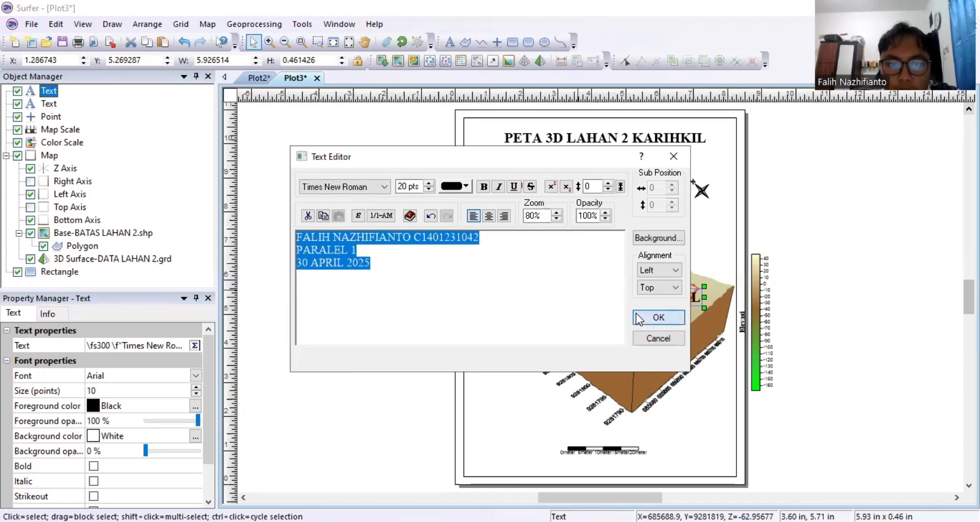
pyautogui.click(636, 314)
pyautogui.moveTo(570, 299); pyautogui.dragTo(566, 162)
pyautogui.click(607, 285)
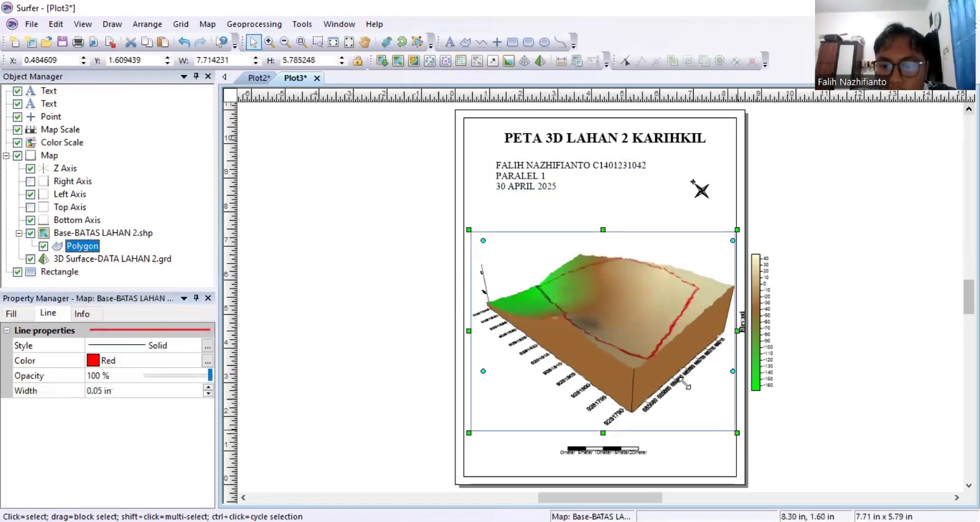
# Shrink the 3D map, then move the colour scale beside it and the scale bar beneath it.
pyautogui.moveTo(737, 432); pyautogui.dragTo(680, 384)
pyautogui.click(764, 325)
pyautogui.moveTo(757, 317); pyautogui.dragTo(705, 296)
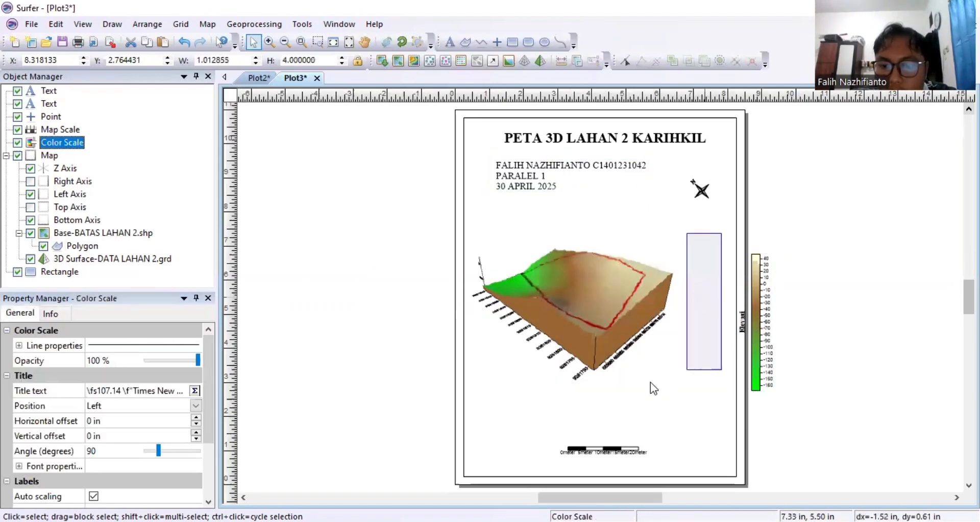
pyautogui.click(598, 452)
pyautogui.moveTo(598, 452); pyautogui.dragTo(599, 408)
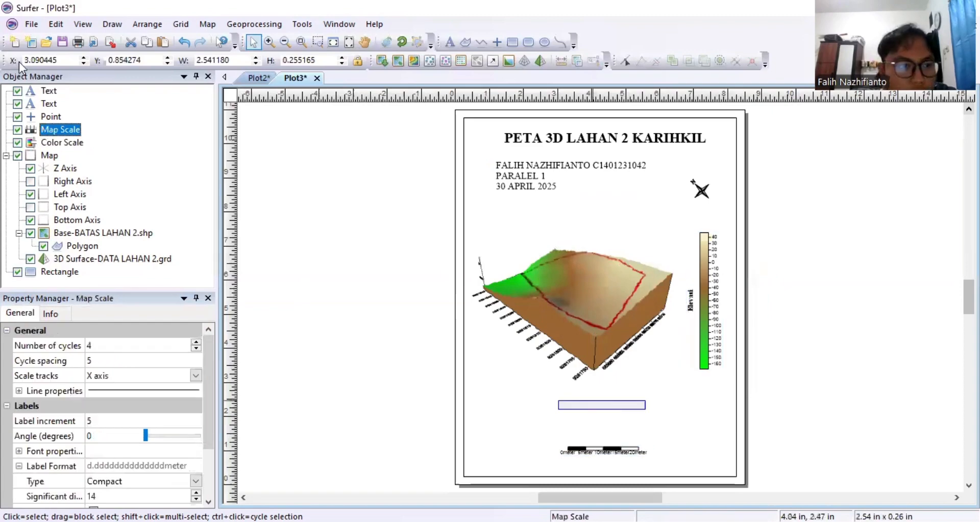
# Export the layout as the JPG image PETA 3D LAHAN 2 KARIHKIL with the default size.
pyautogui.click(31, 24)
pyautogui.click(92, 136)
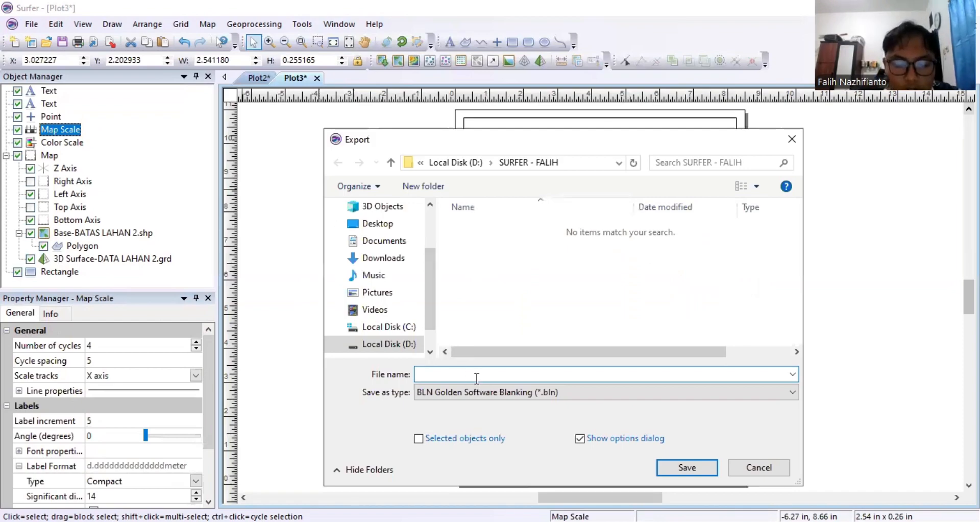
pyautogui.write('PETA 3D LAHAN 2 KA')
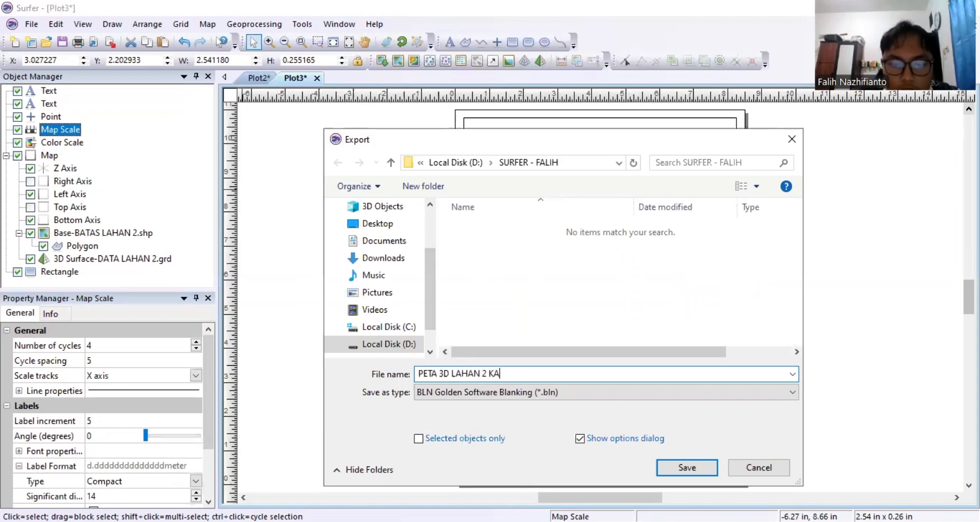
pyautogui.write('RIHKIL')
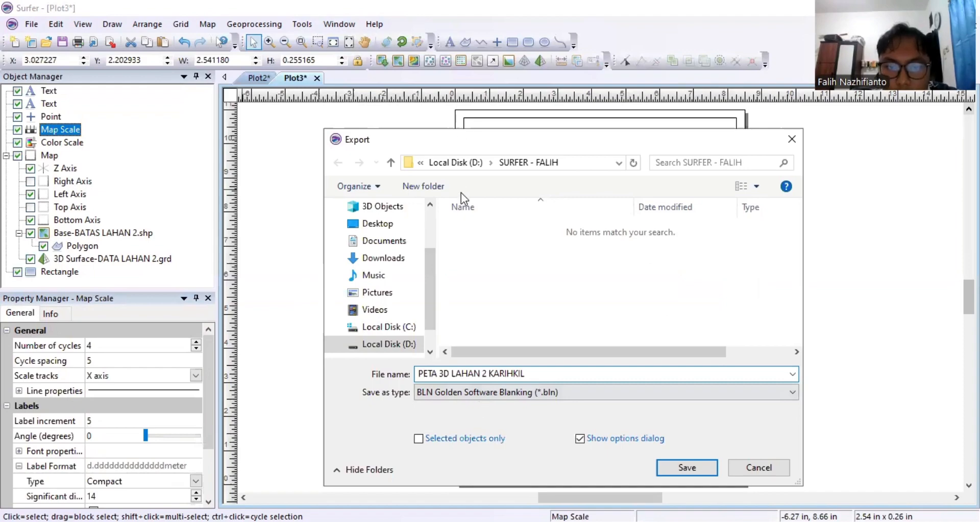
pyautogui.click(630, 391)
pyautogui.click(682, 466)
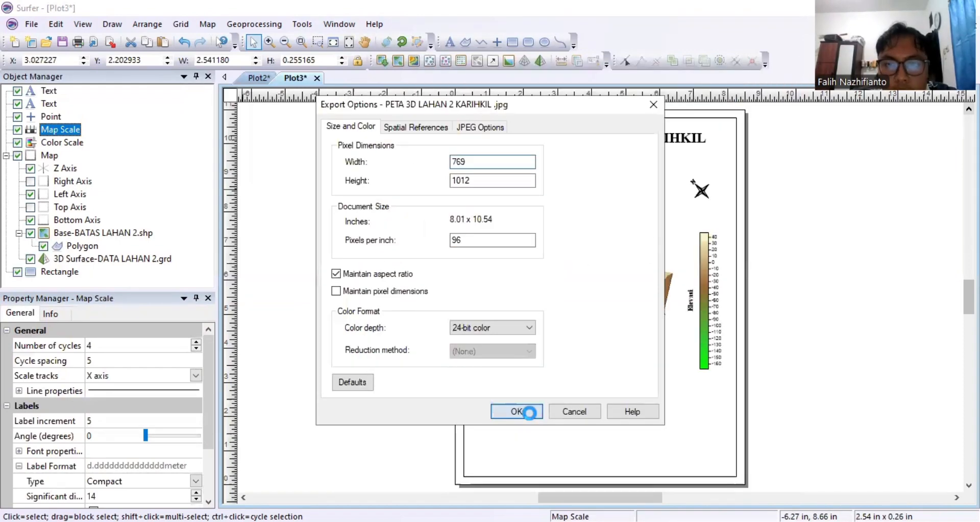
pyautogui.click(516, 411)
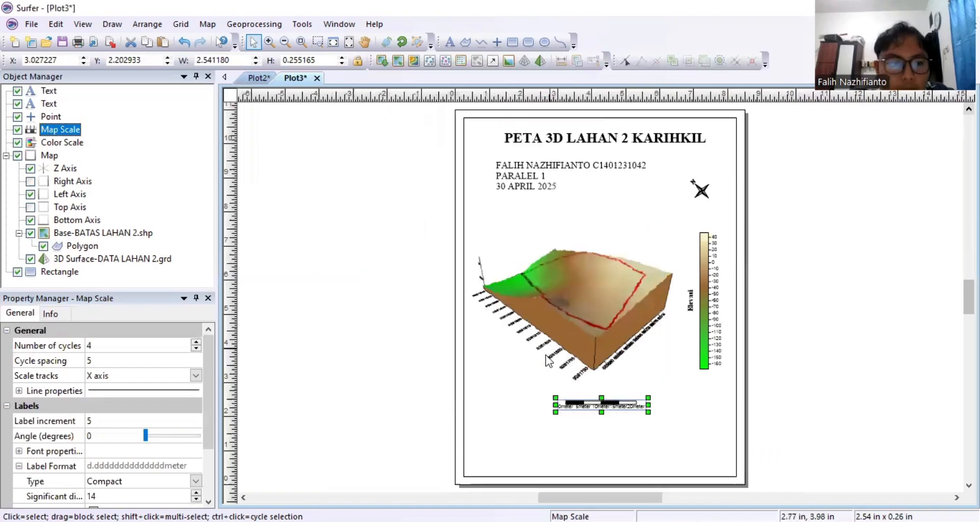